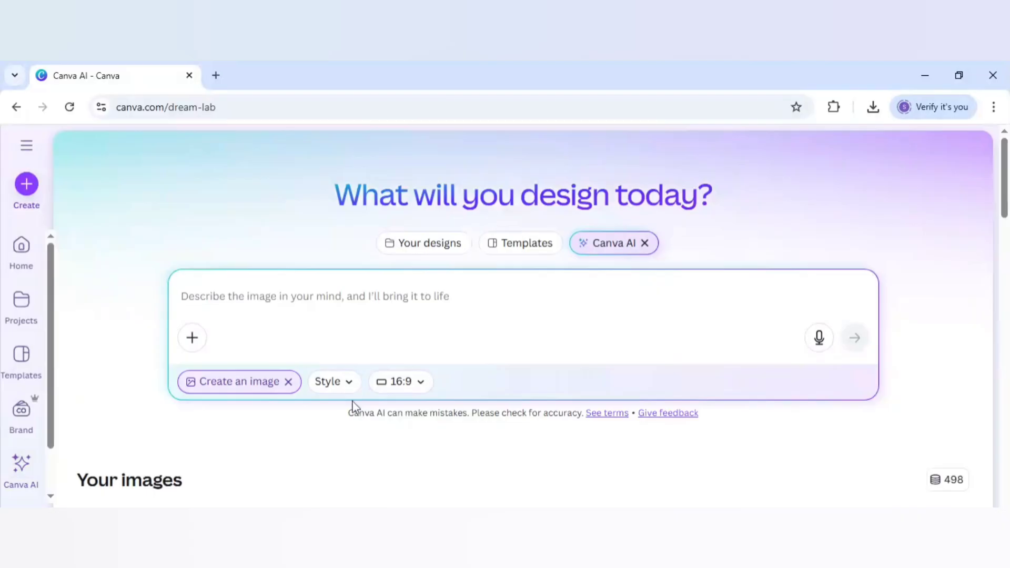
Set the image style to Portrait and the aspect ratio to 1:1
{"action": "left_click", "coordinate": [349, 384]}
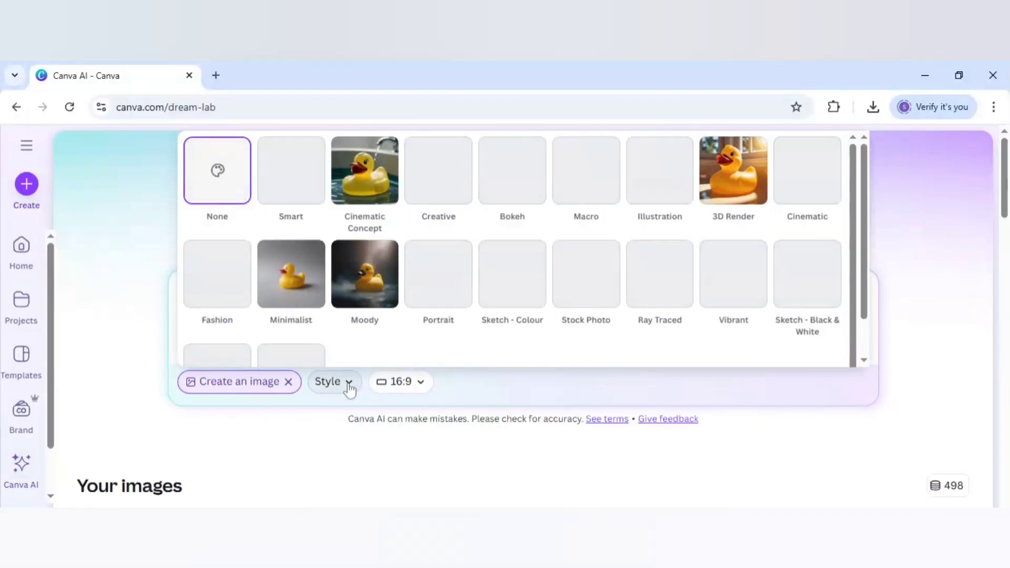
{"action": "left_click", "coordinate": [435, 274]}
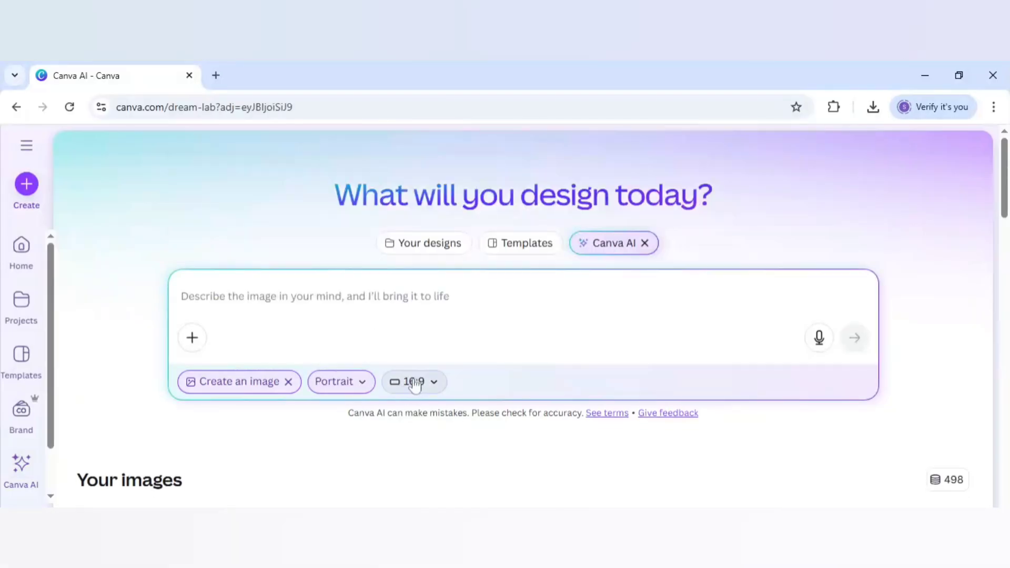
{"action": "left_click", "coordinate": [424, 383]}
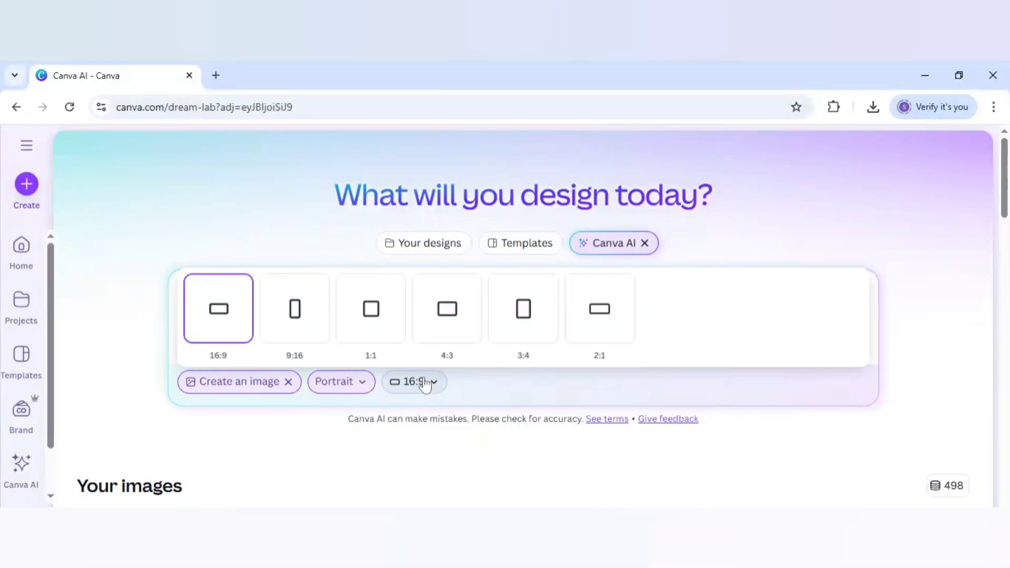
{"action": "left_click", "coordinate": [372, 324]}
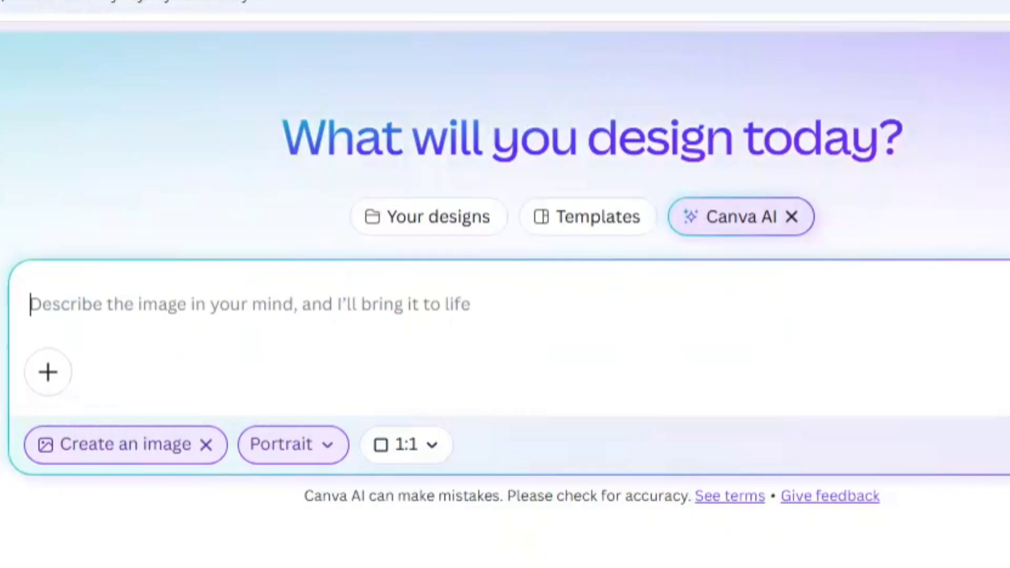
Generate images from the prompt "close up portrait of two hummingbirds spreading their wings in a jungle background, make sure it is a bright sunny day"
{"action": "type", "text": "clos"}
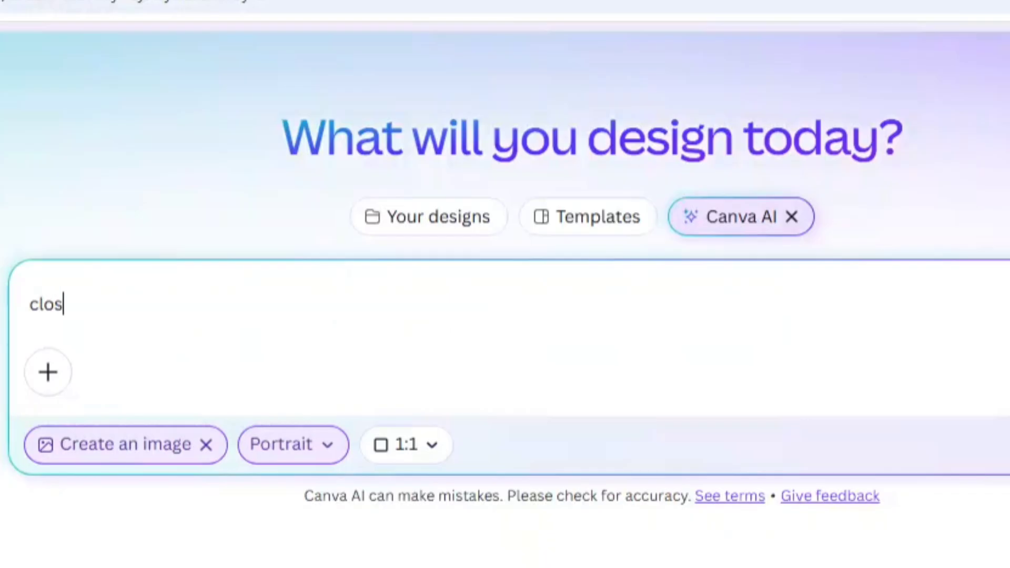
{"action": "type", "text": "e up po"}
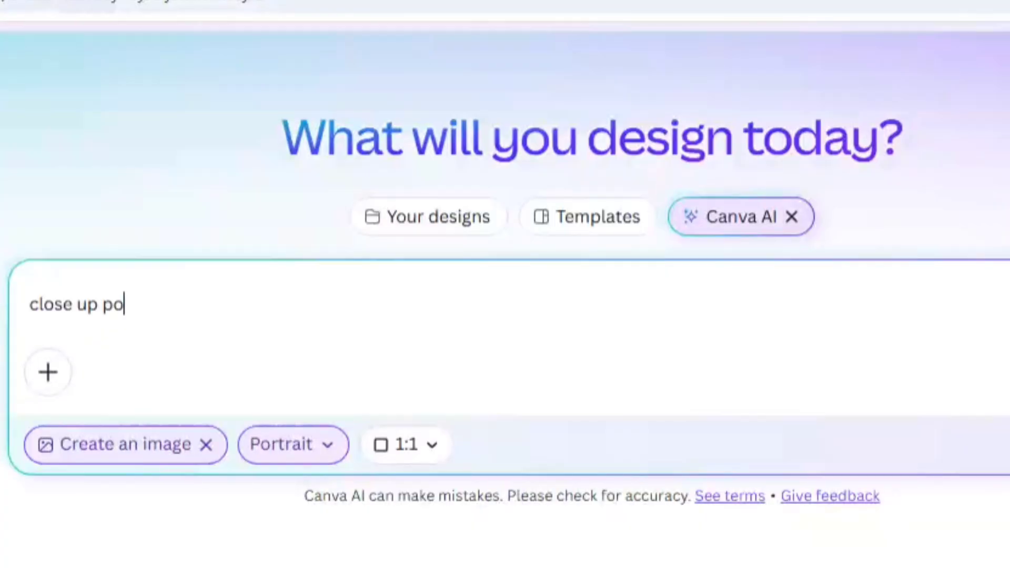
{"action": "type", "text": "rtrait "}
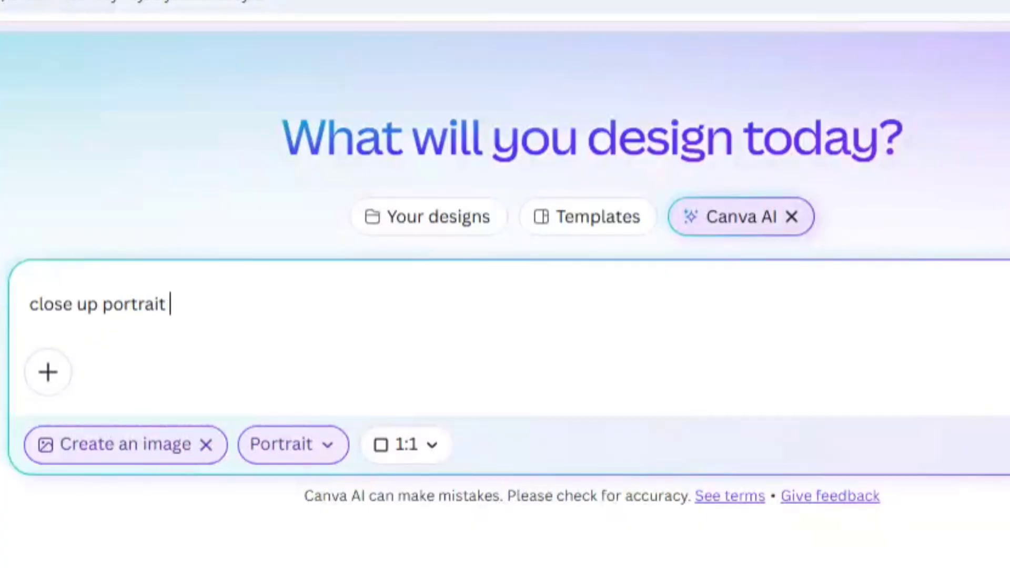
{"action": "type", "text": "of two h"}
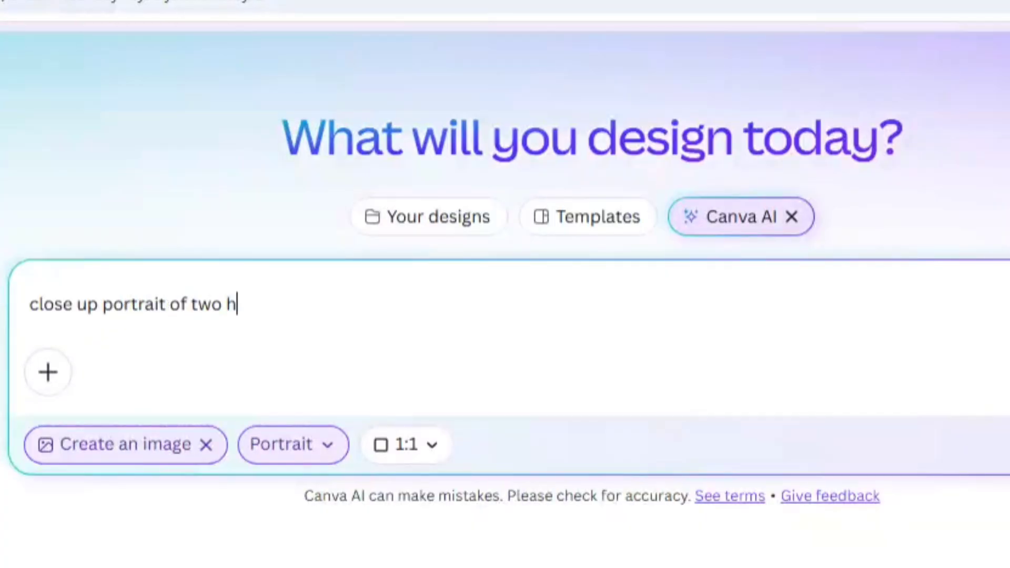
{"action": "type", "text": "ummingbird"}
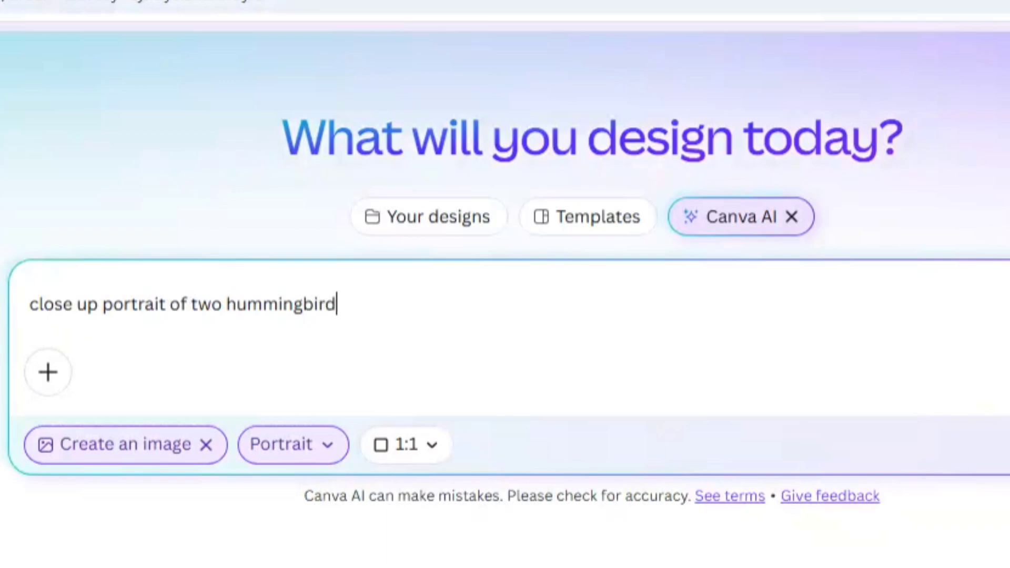
{"action": "type", "text": "s spreadi"}
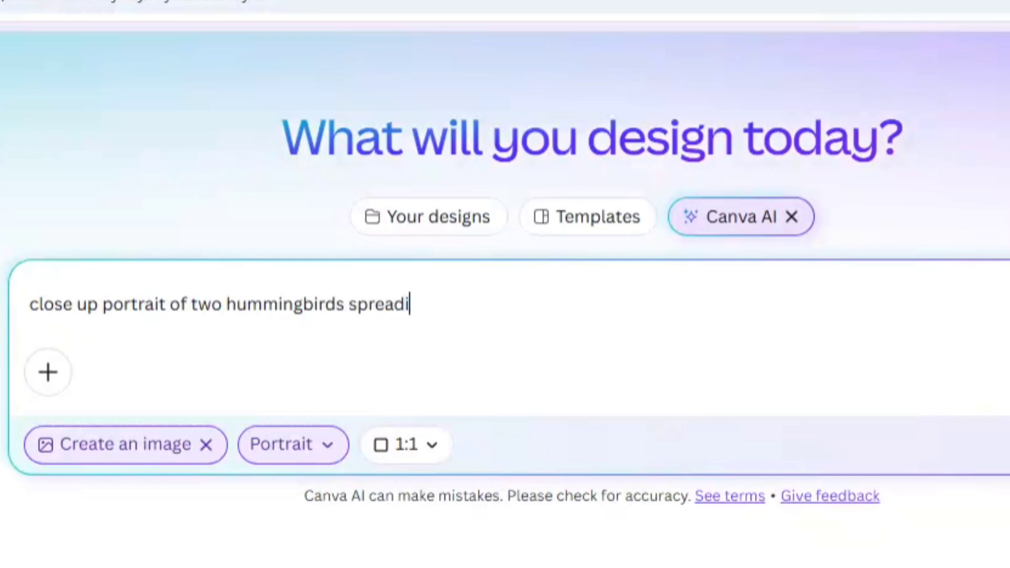
{"action": "type", "text": "ng their wings"}
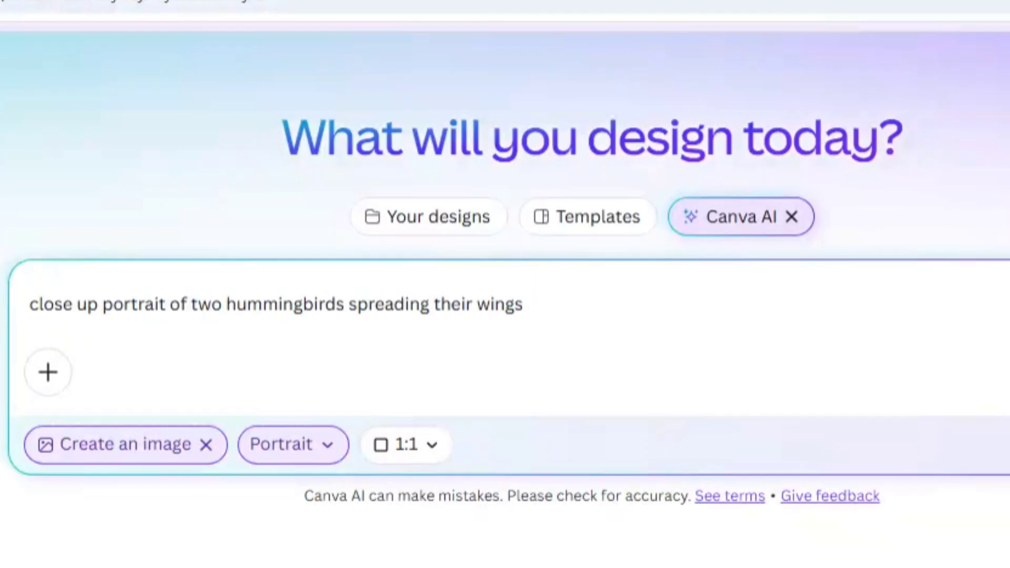
{"action": "type", "text": " in a jungle bac"}
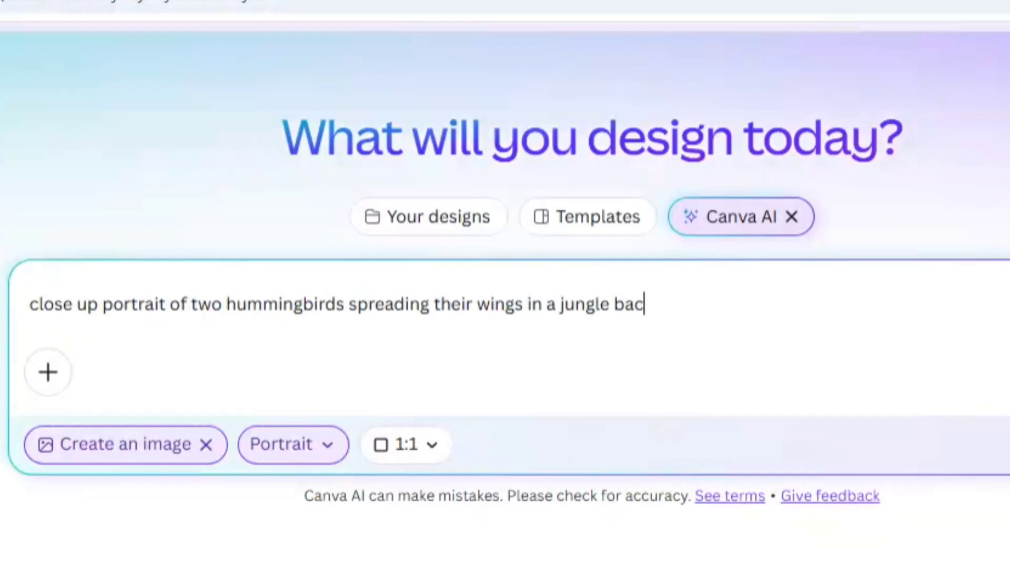
{"action": "type", "text": "kground"}
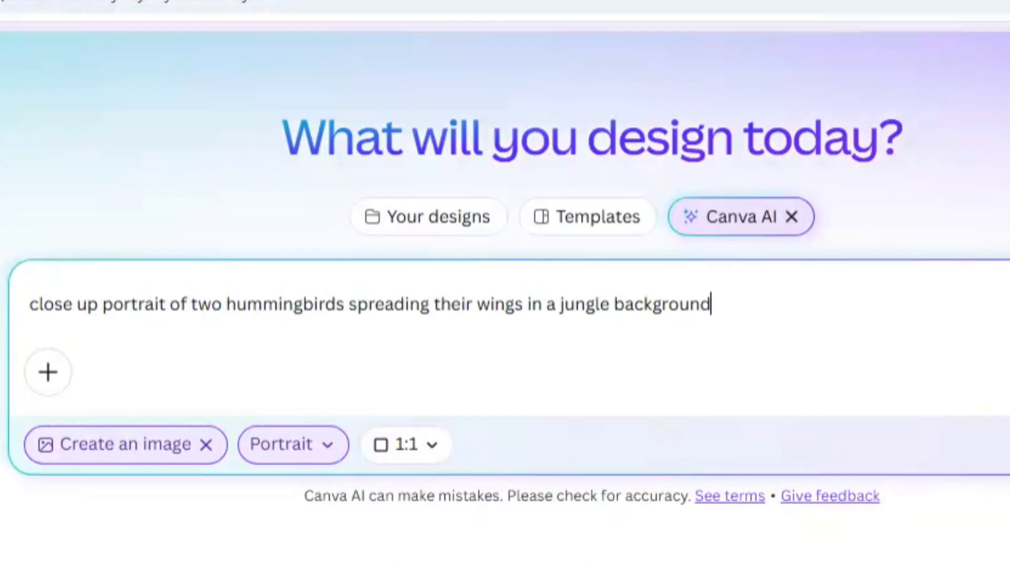
{"action": "type", "text": ", make sure "}
{"action": "type", "text": "it "}
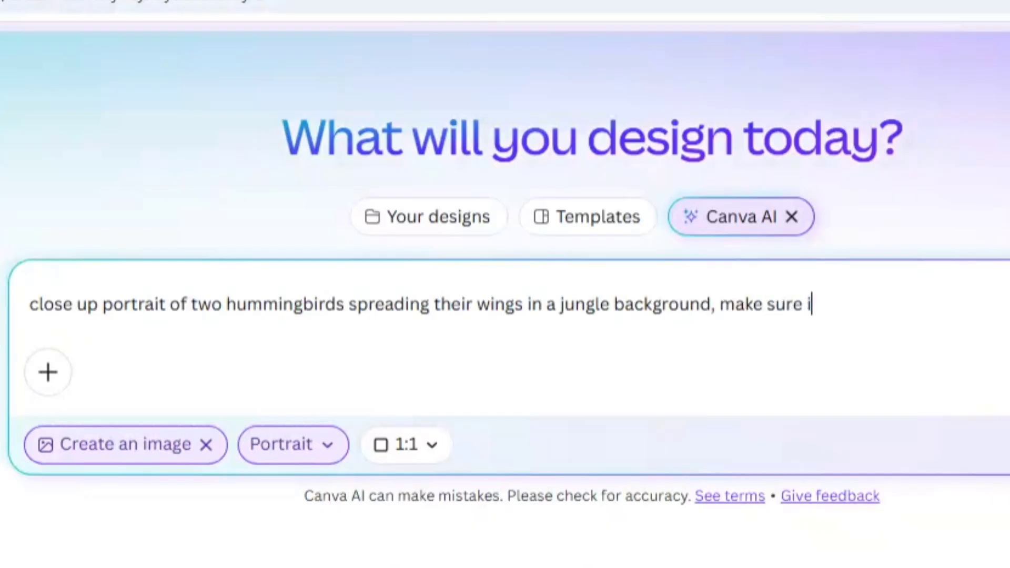
{"action": "type", "text": "is a bright su"}
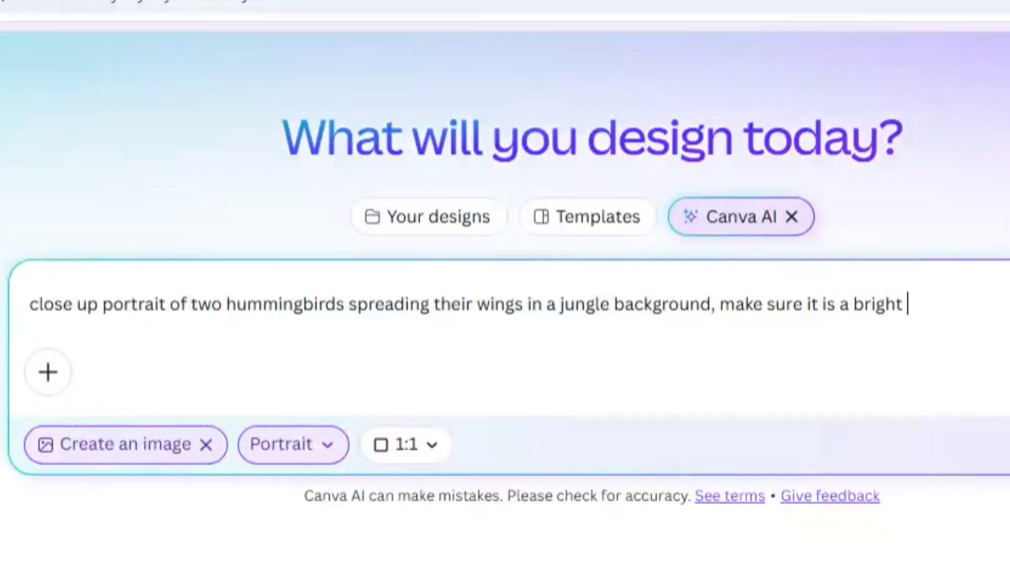
{"action": "type", "text": "nny day"}
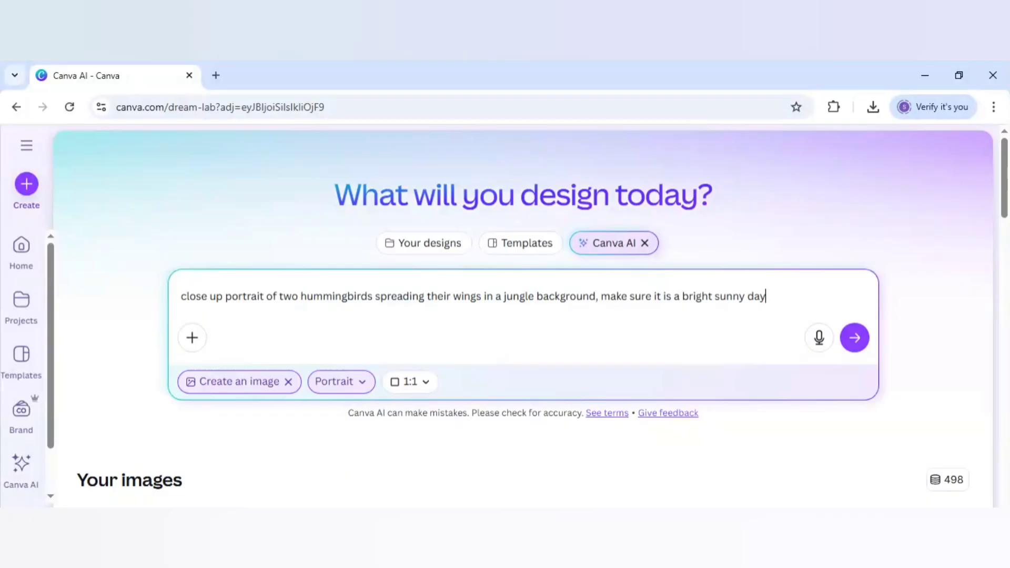
{"action": "key", "text": "Return"}
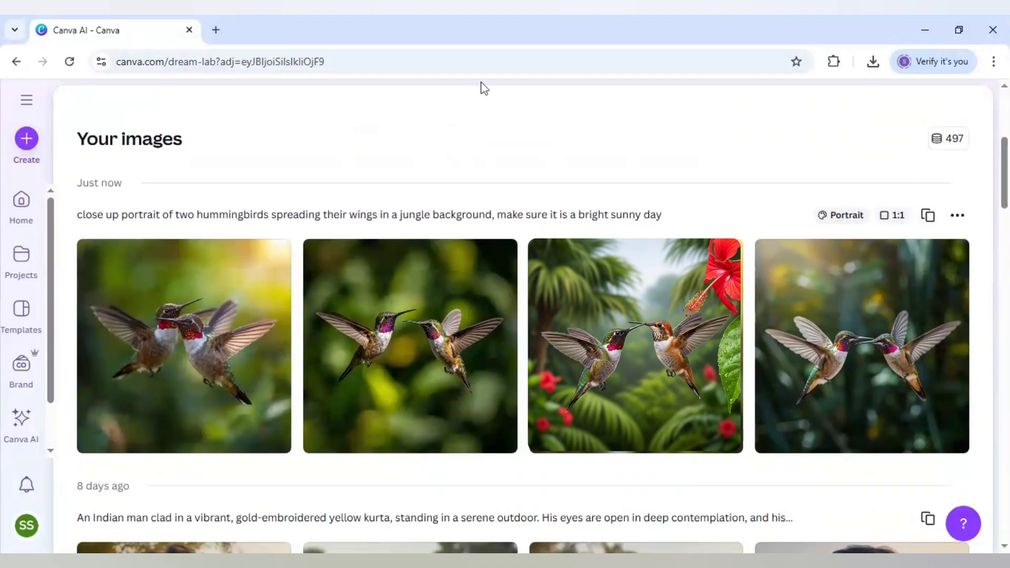
Create a square Instagram post design and add a heading that reads "HOVER"
{"action": "left_click", "coordinate": [21, 206]}
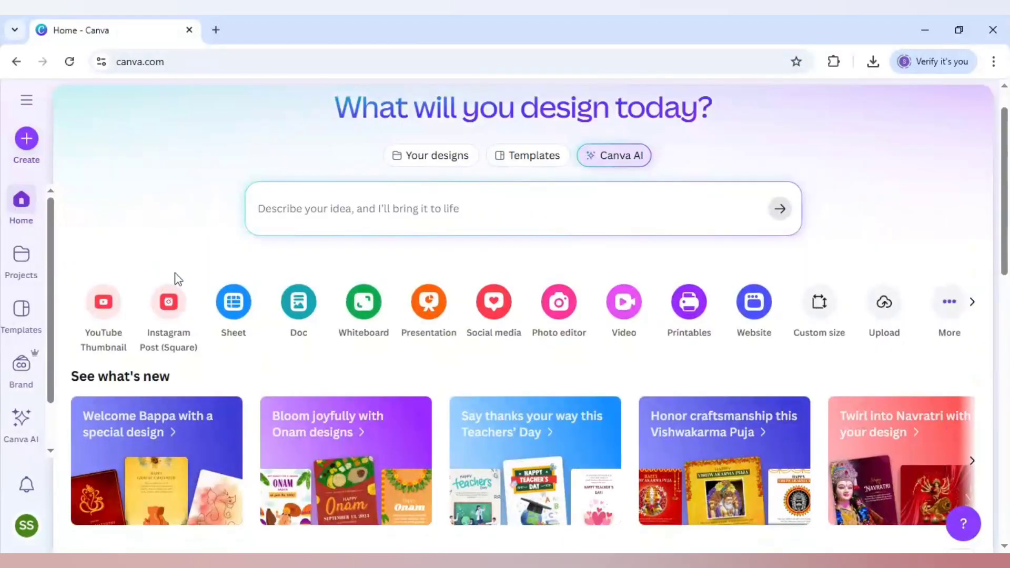
{"action": "left_click", "coordinate": [169, 303]}
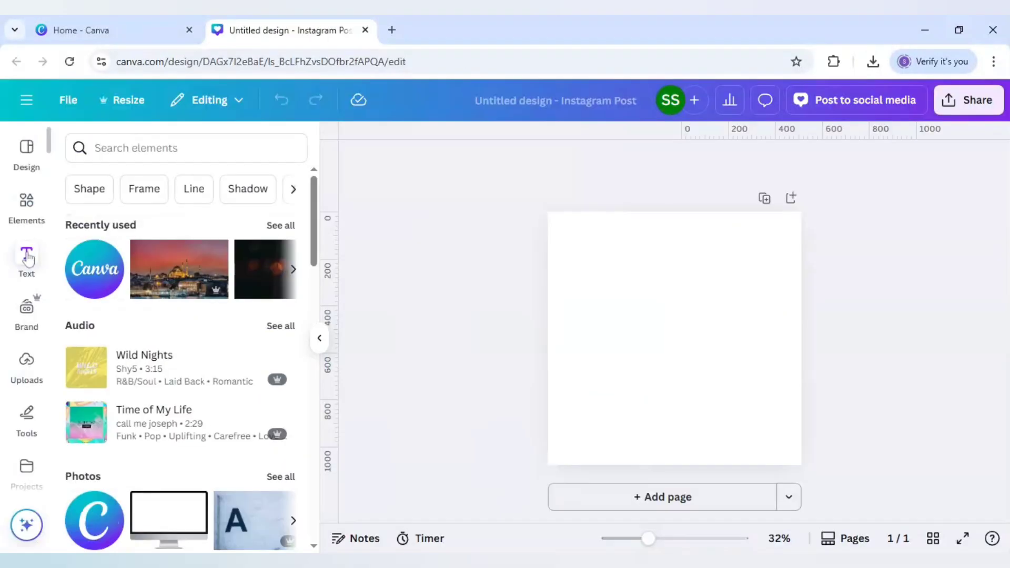
{"action": "left_click", "coordinate": [27, 257]}
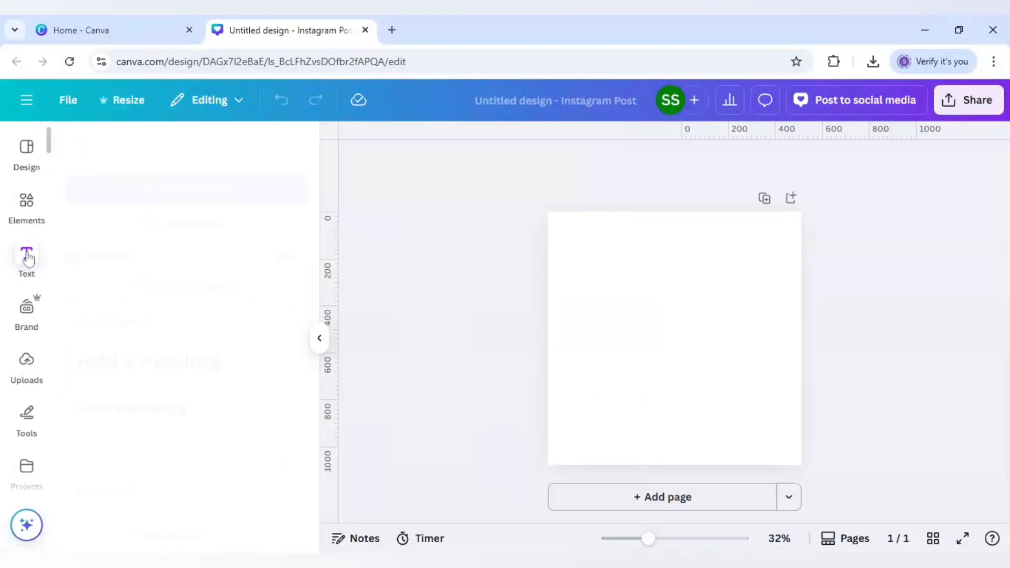
{"action": "left_click", "coordinate": [136, 362]}
{"action": "type", "text": "HOVER"}
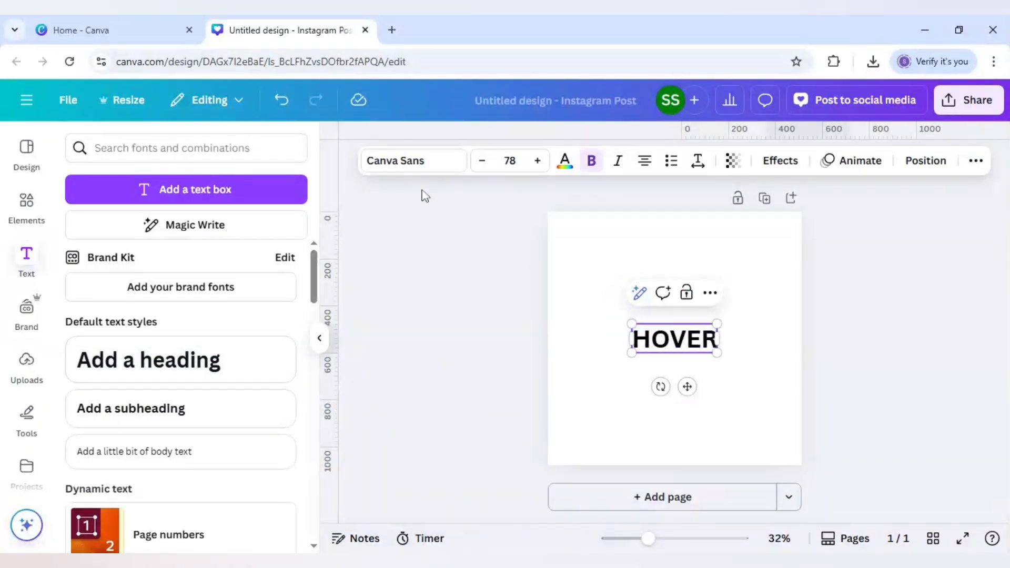
Change the font of the HOVER heading to Anton
{"action": "left_click", "coordinate": [414, 161]}
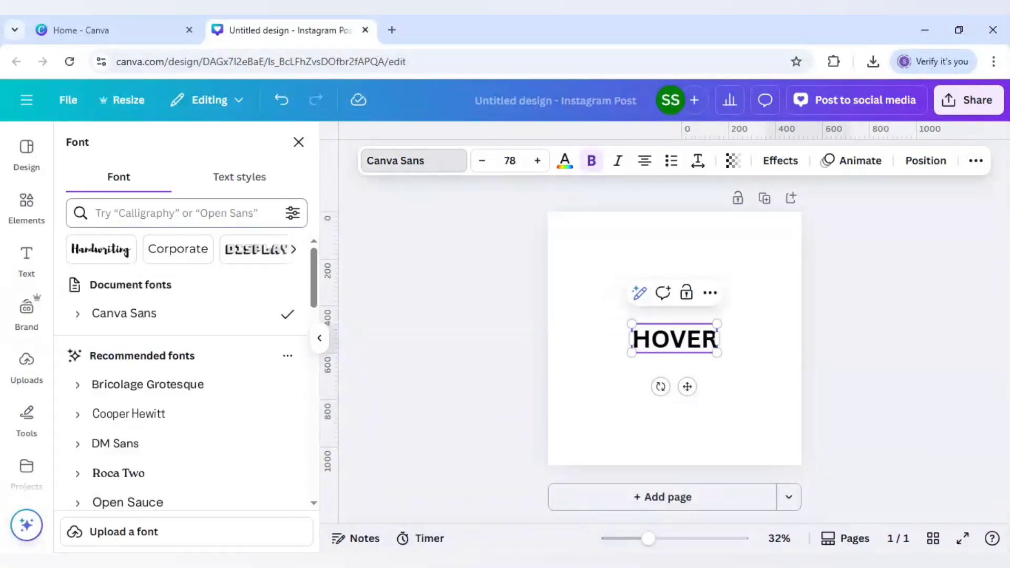
{"action": "left_click", "coordinate": [246, 213]}
{"action": "type", "text": "anton"}
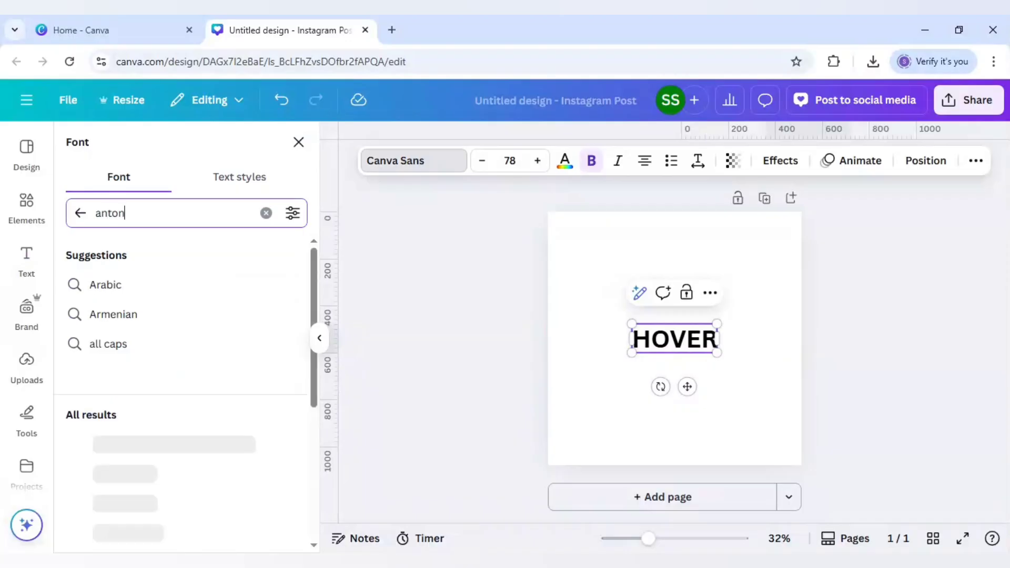
{"action": "left_click", "coordinate": [168, 298]}
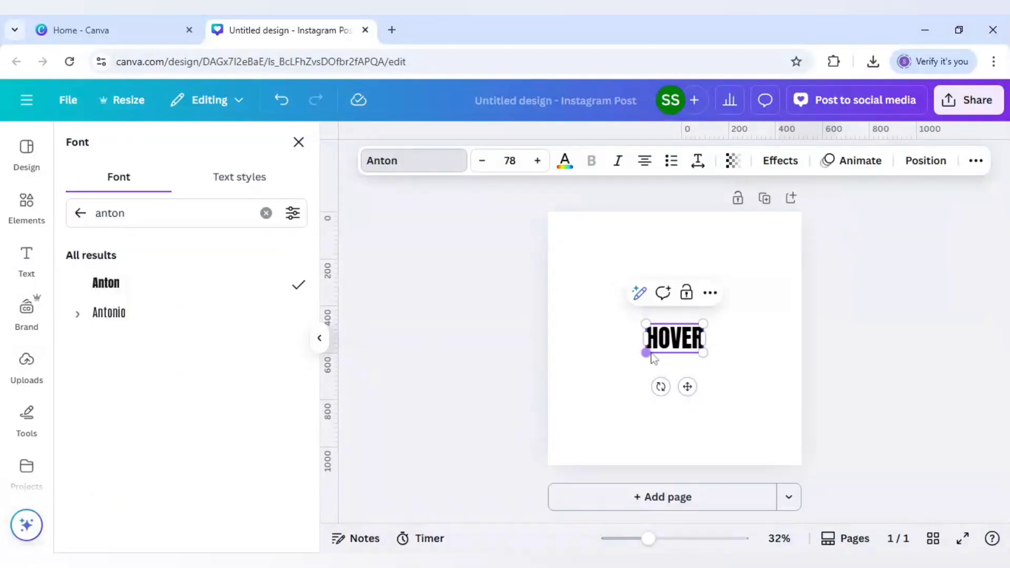
Enlarge the HOVER heading to font size 283 and centre it on the page
{"action": "left_click_drag", "start_coordinate": [622, 369], "coordinate": [561, 417]}
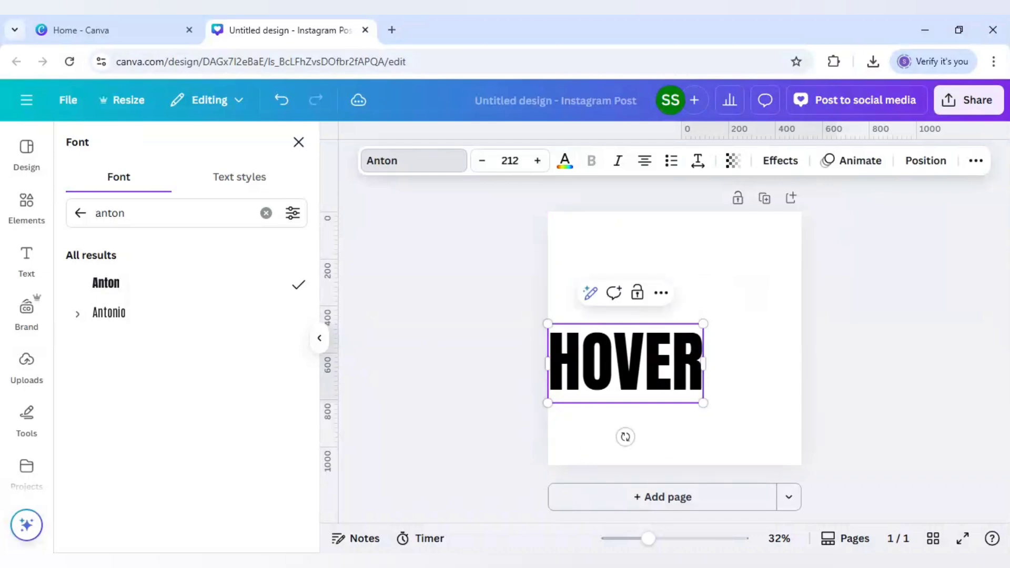
{"action": "left_click", "coordinate": [684, 287]}
{"action": "left_click", "coordinate": [640, 368]}
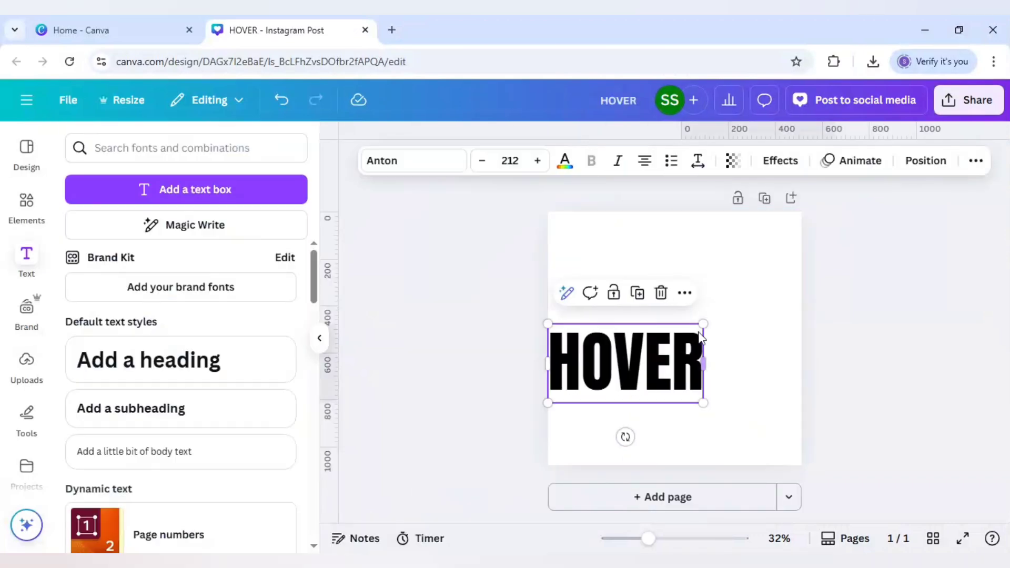
{"action": "left_click_drag", "start_coordinate": [710, 327], "coordinate": [782, 296]}
{"action": "left_click_drag", "start_coordinate": [701, 343], "coordinate": [707, 343]}
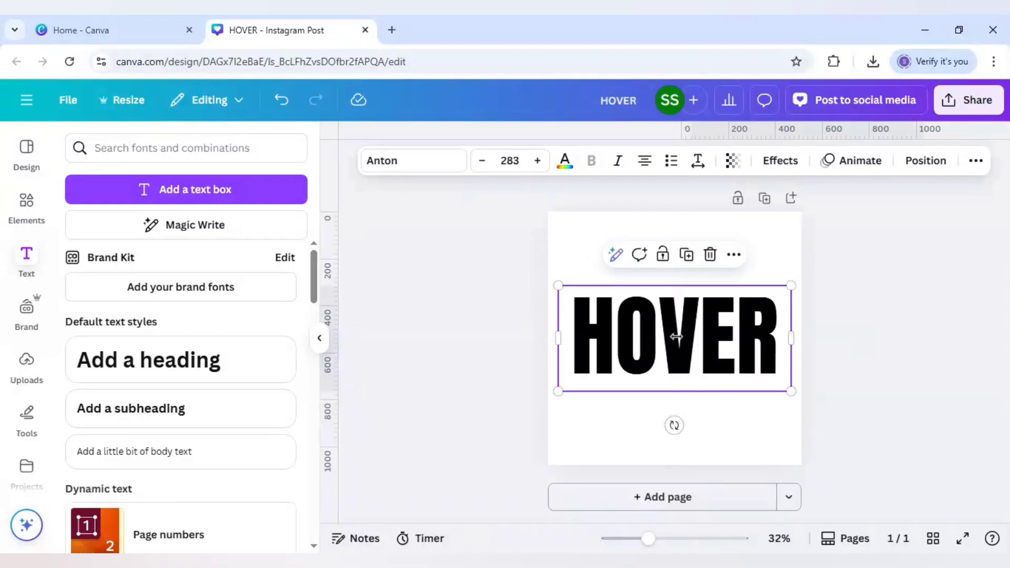
{"action": "left_click", "coordinate": [875, 343]}
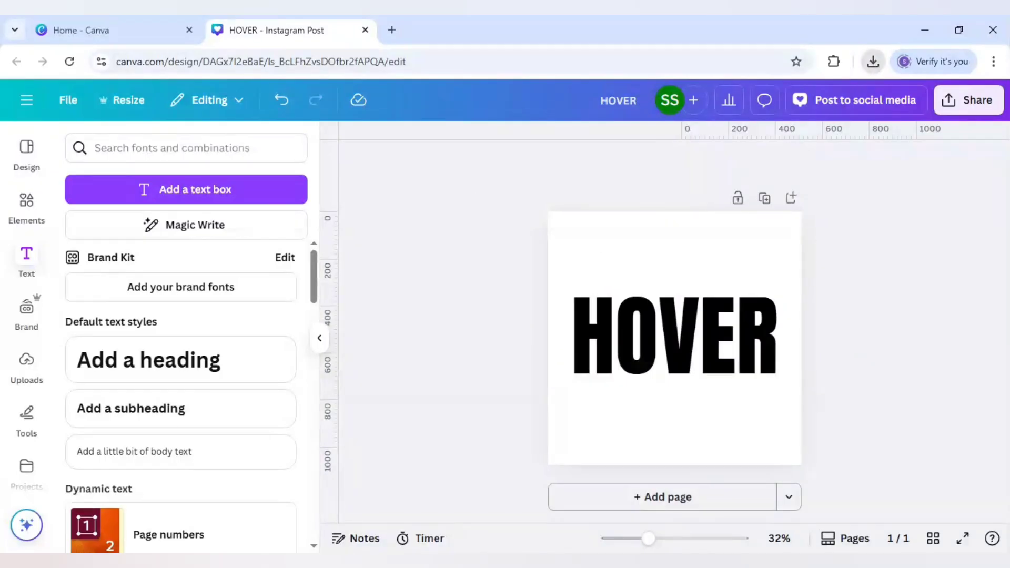
Paste the hummingbird image with the red hibiscus onto the page and send the HOVER text to the back
{"action": "key", "text": "ctrl+v"}
{"action": "left_click", "coordinate": [499, 372]}
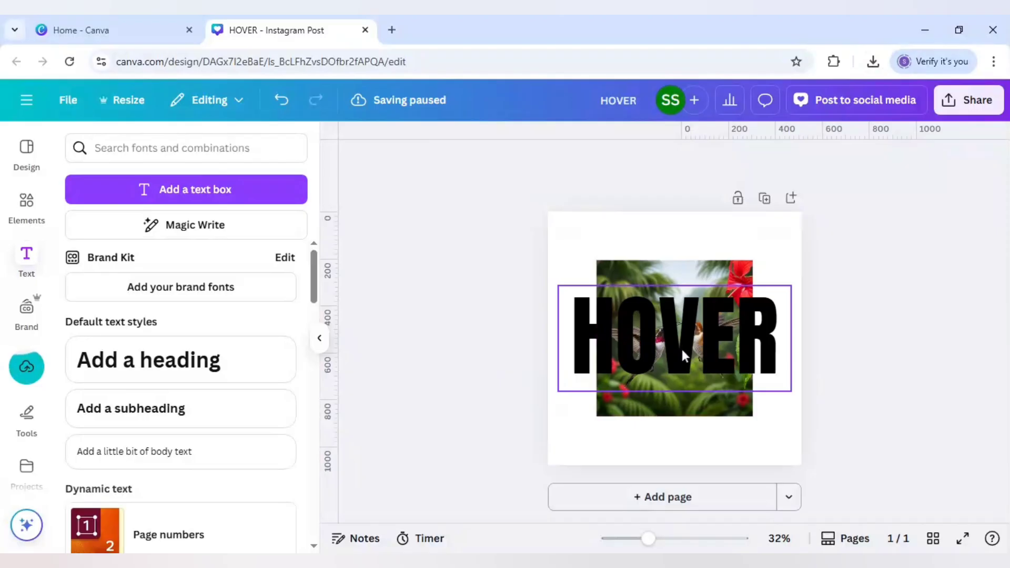
{"action": "left_click", "coordinate": [671, 337]}
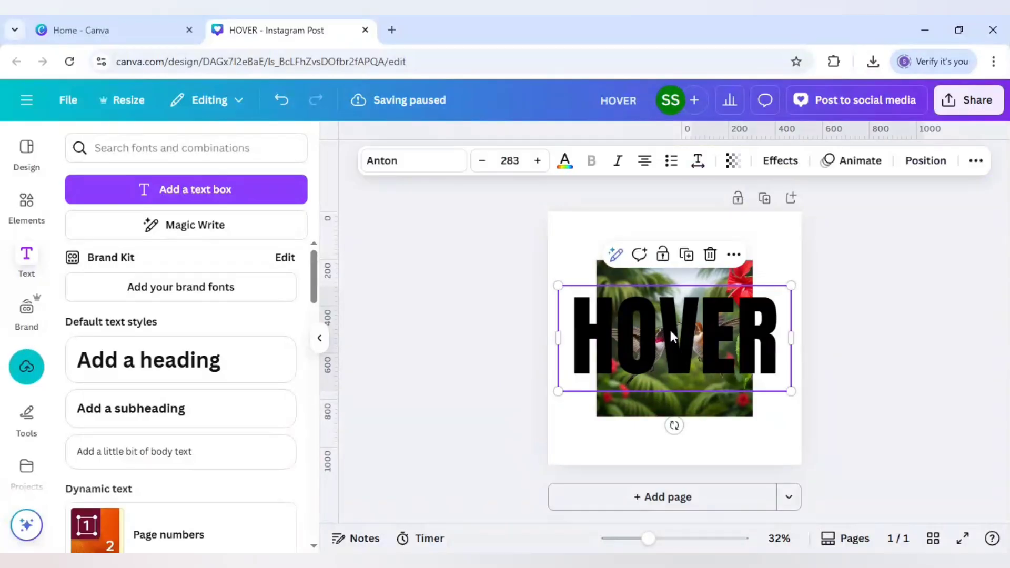
{"action": "right_click", "coordinate": [671, 337]}
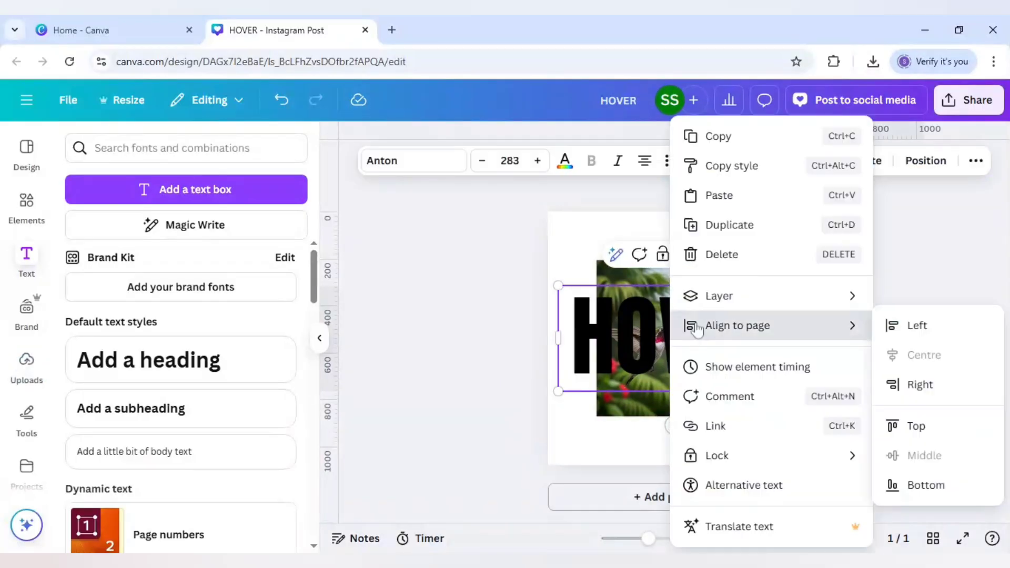
{"action": "mouse_move", "coordinate": [731, 305]}
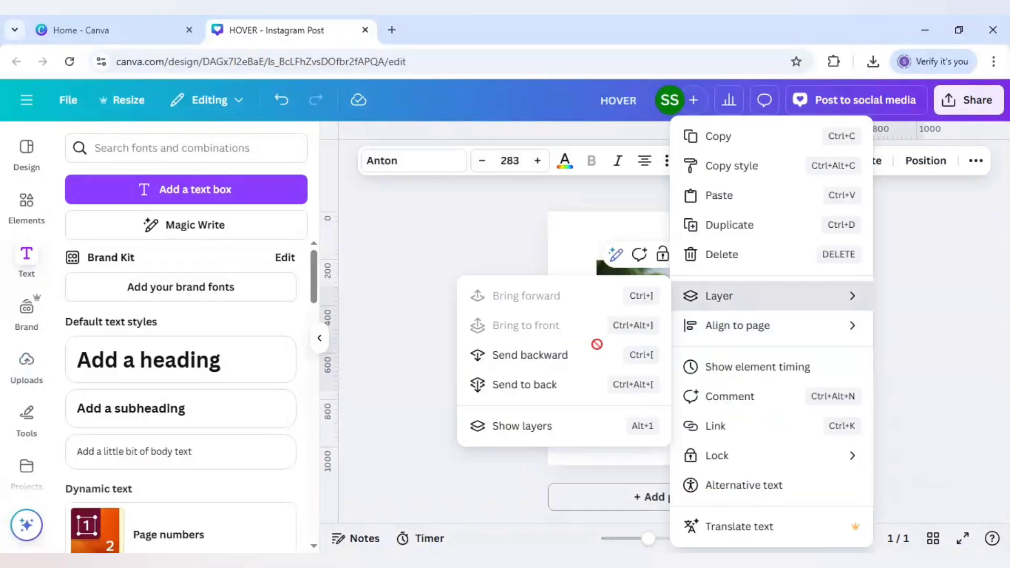
{"action": "left_click", "coordinate": [548, 384]}
Align the hummingbird image to the page's upper-left corner and enlarge it to fill the whole page
{"action": "left_click", "coordinate": [660, 353]}
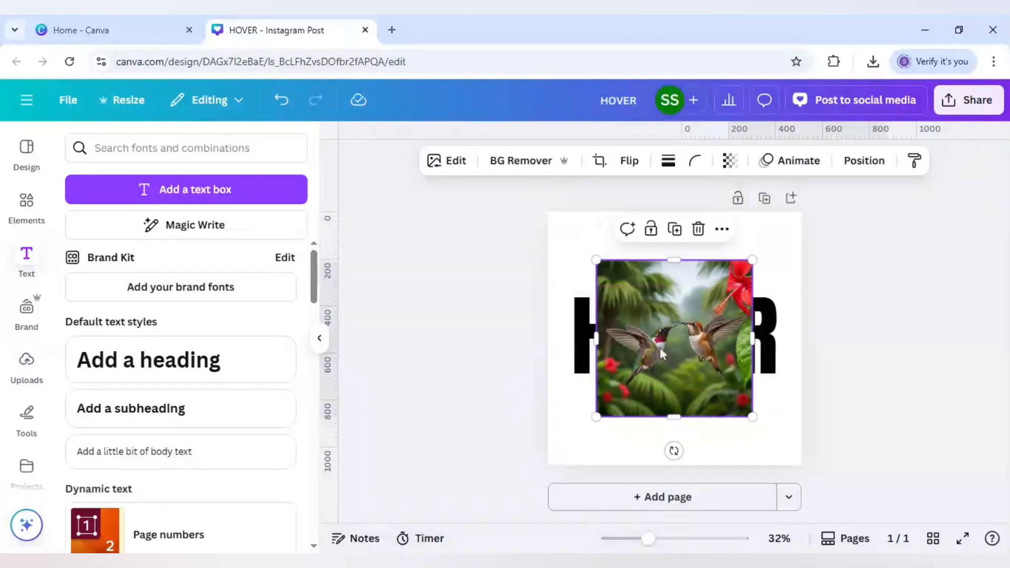
{"action": "left_click_drag", "start_coordinate": [660, 352], "coordinate": [608, 297]}
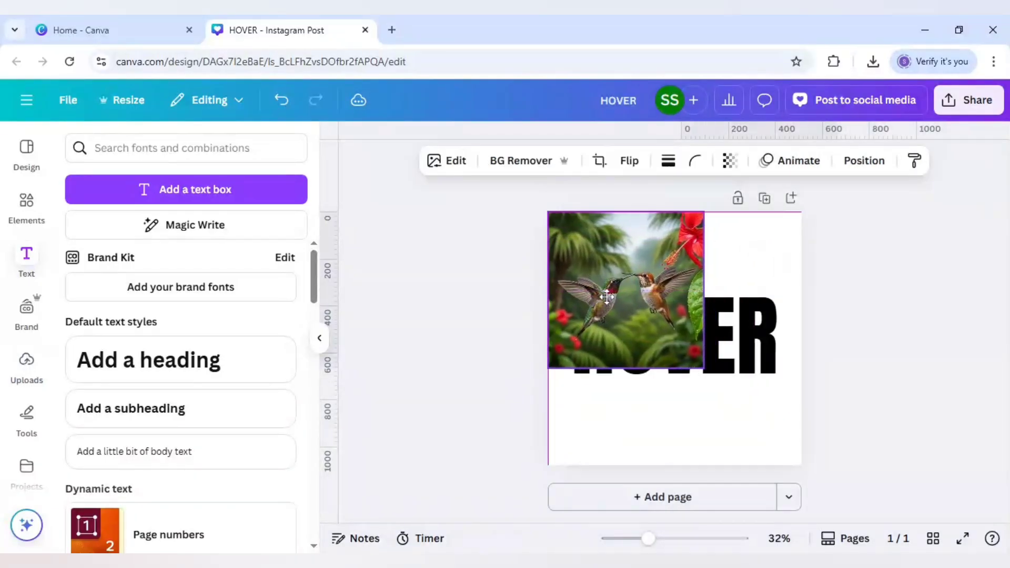
{"action": "left_click_drag", "start_coordinate": [704, 369], "coordinate": [801, 465]}
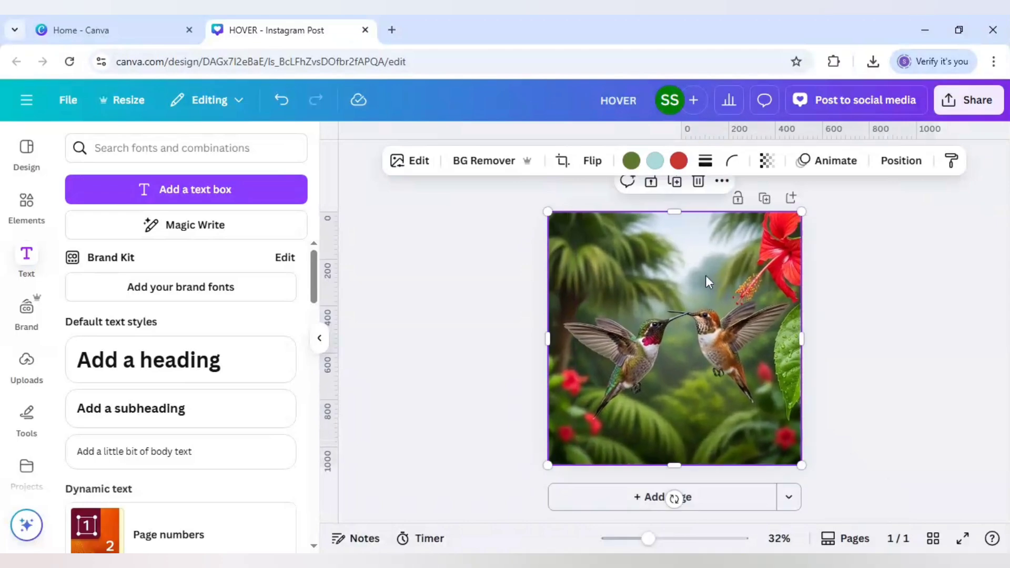
Fade the hummingbird image with the transparency setting and shift it up until the birds overlap the HOVER letters
{"action": "left_click", "coordinate": [766, 162]}
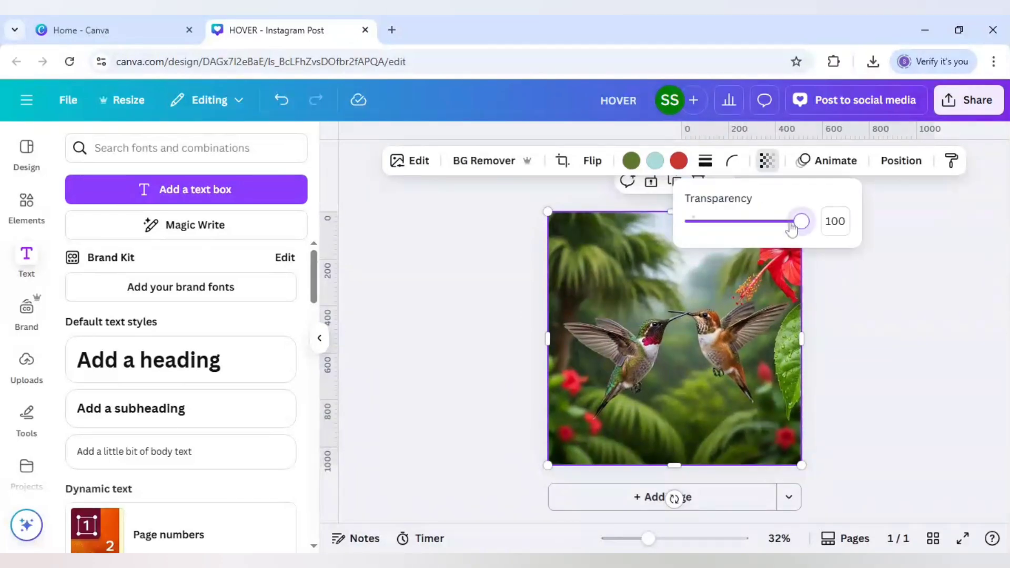
{"action": "left_click_drag", "start_coordinate": [800, 221], "coordinate": [755, 221]}
{"action": "left_click_drag", "start_coordinate": [664, 315], "coordinate": [659, 274]}
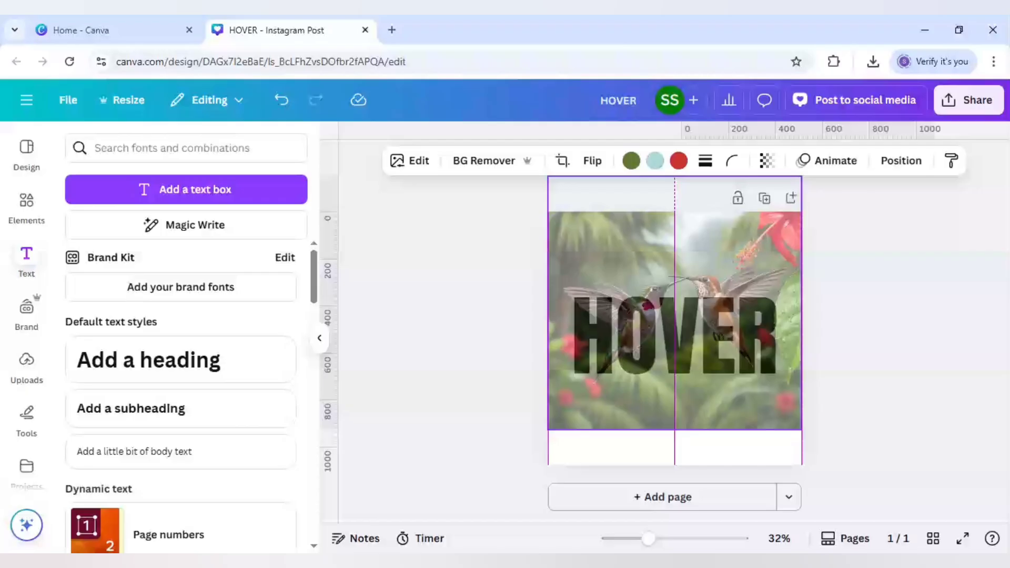
{"action": "left_click_drag", "start_coordinate": [659, 275], "coordinate": [658, 275]}
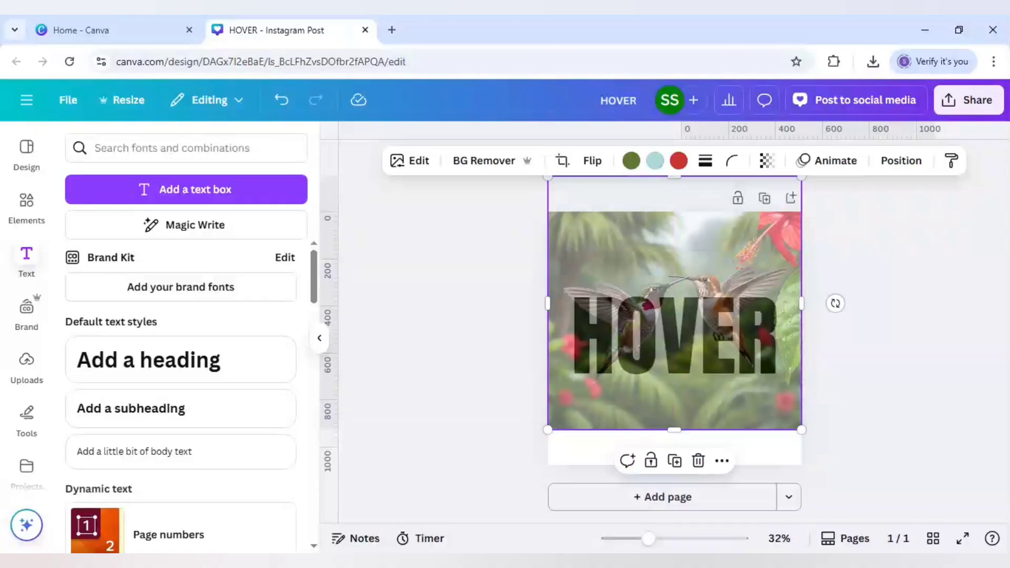
Move the hummingbird image from page 1 to a new second page and restore its transparency value to 100
{"action": "key", "text": "Delete"}
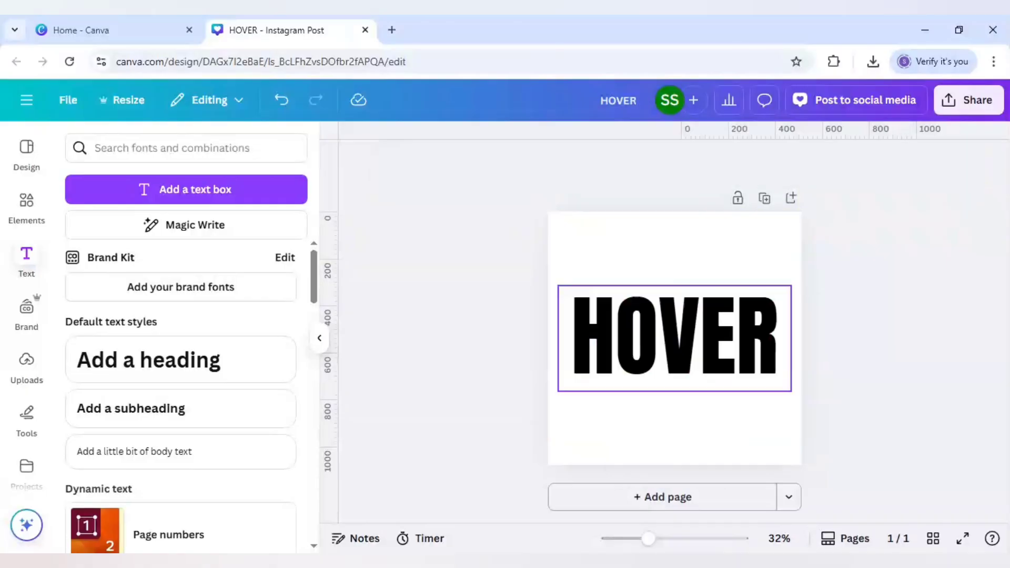
{"action": "left_click", "coordinate": [667, 497]}
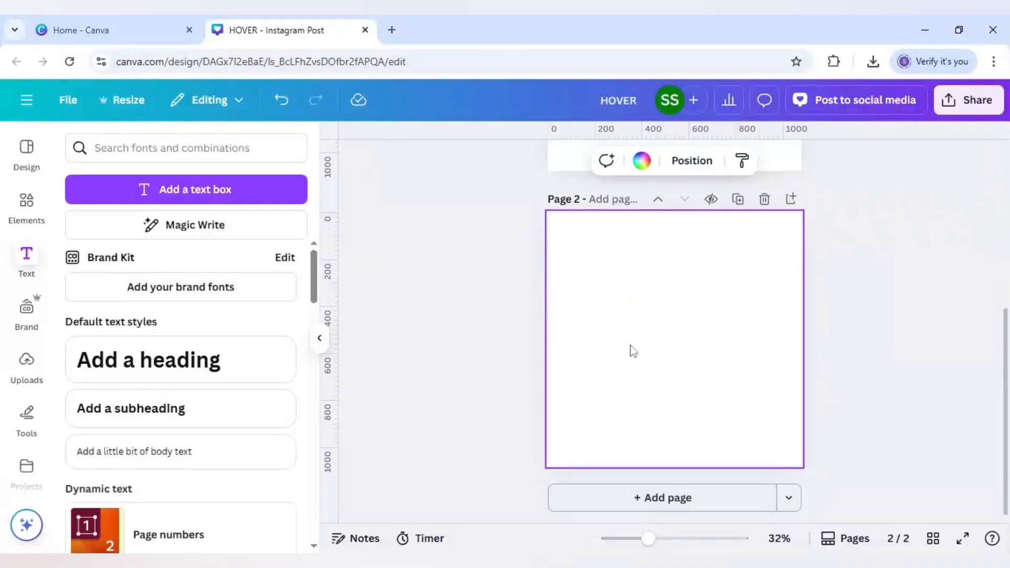
{"action": "key", "text": "ctrl+v"}
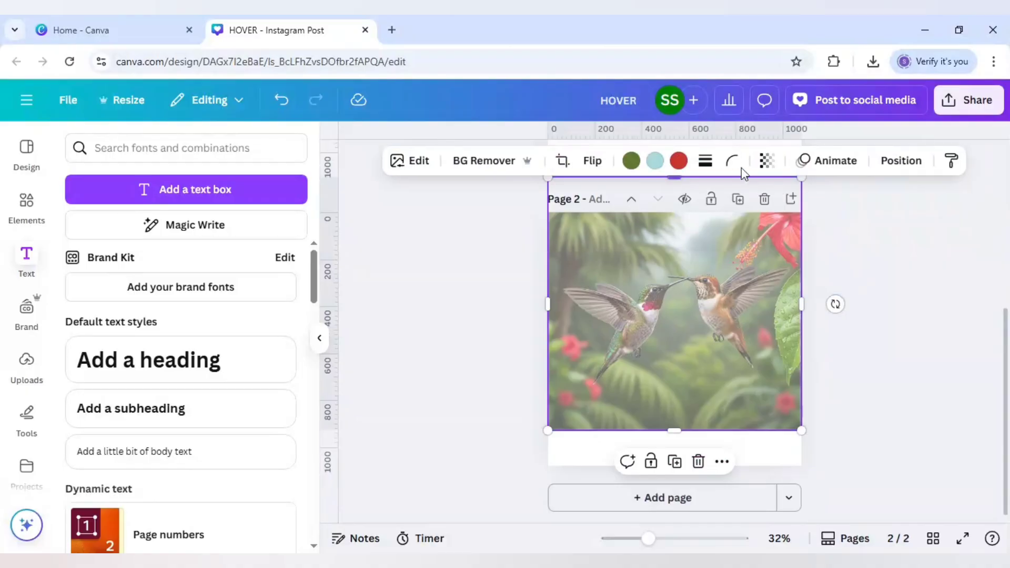
{"action": "left_click", "coordinate": [767, 161]}
{"action": "left_click_drag", "start_coordinate": [757, 222], "coordinate": [892, 305]}
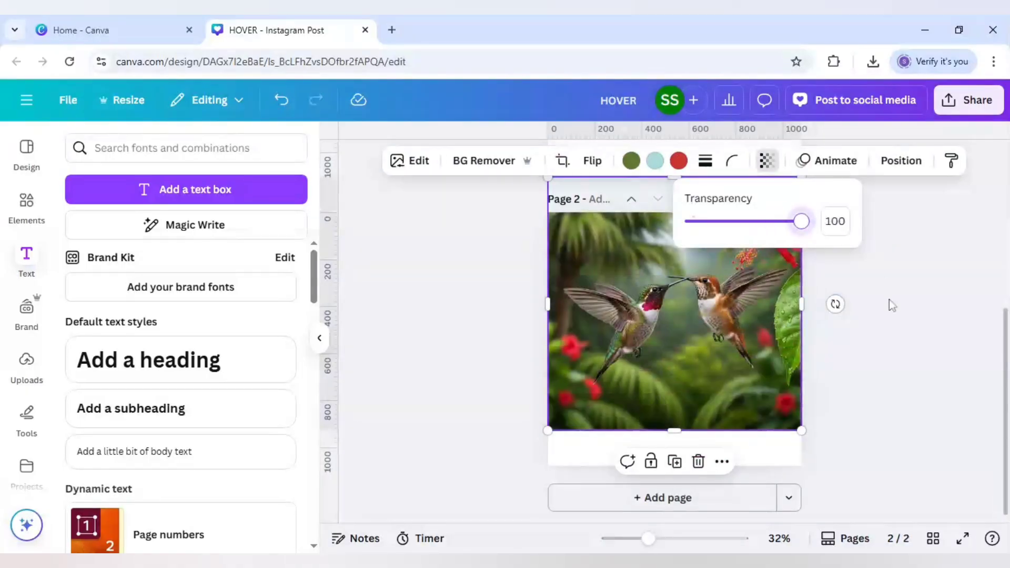
Open the download options for the two-page design
{"action": "left_click", "coordinate": [970, 99]}
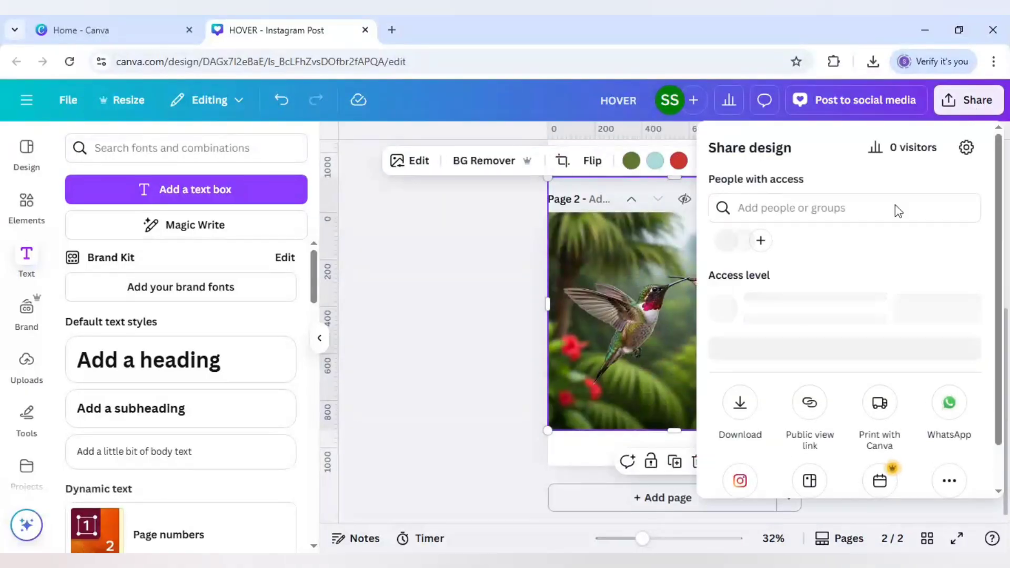
{"action": "left_click", "coordinate": [740, 404]}
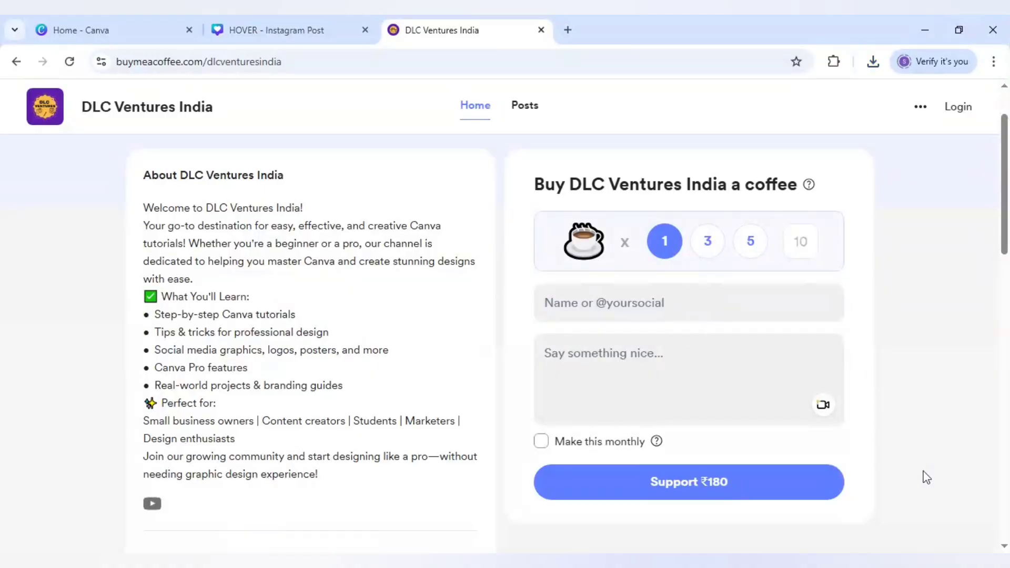
Try the 3 and 5 coffee amounts on the DLC Ventures India support page, and close the page
{"action": "left_click", "coordinate": [715, 248]}
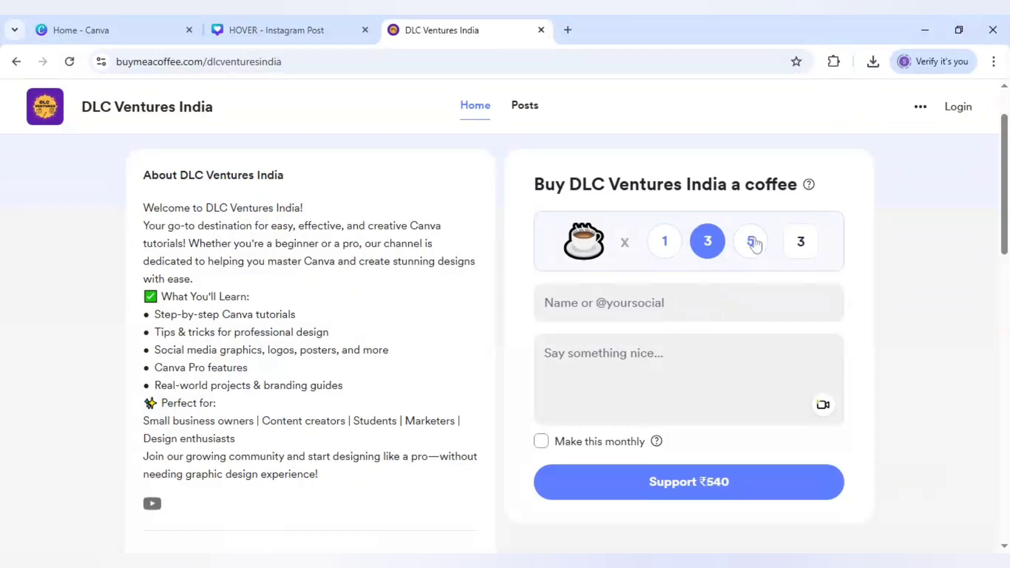
{"action": "left_click", "coordinate": [754, 243]}
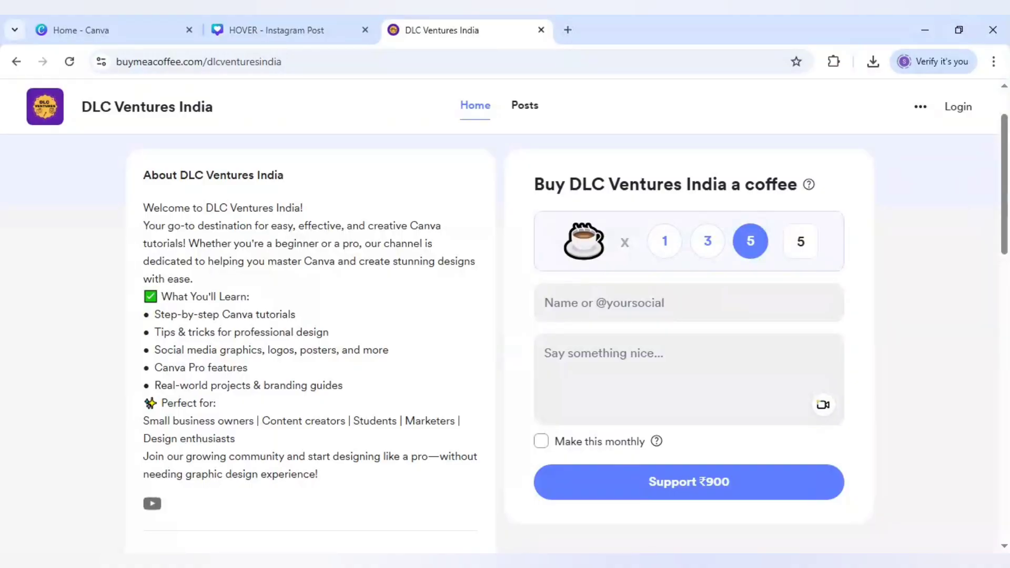
{"action": "left_click", "coordinate": [541, 30]}
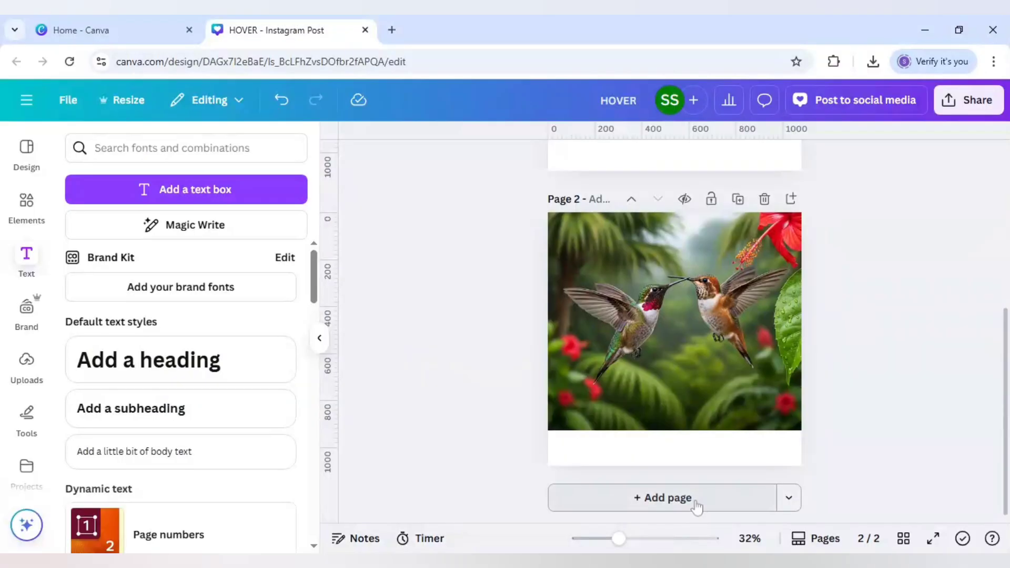
Add a third page with the exported HOVER and hummingbird images, placing HOVER in its lower-left corner and the birds at its upper right
{"action": "left_click", "coordinate": [697, 506]}
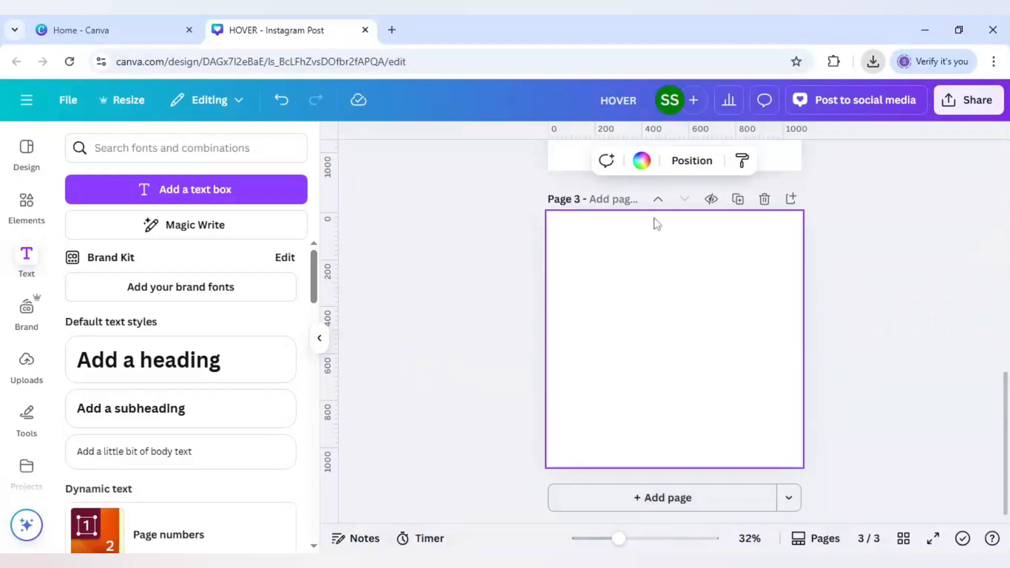
{"action": "key", "text": "ctrl+v"}
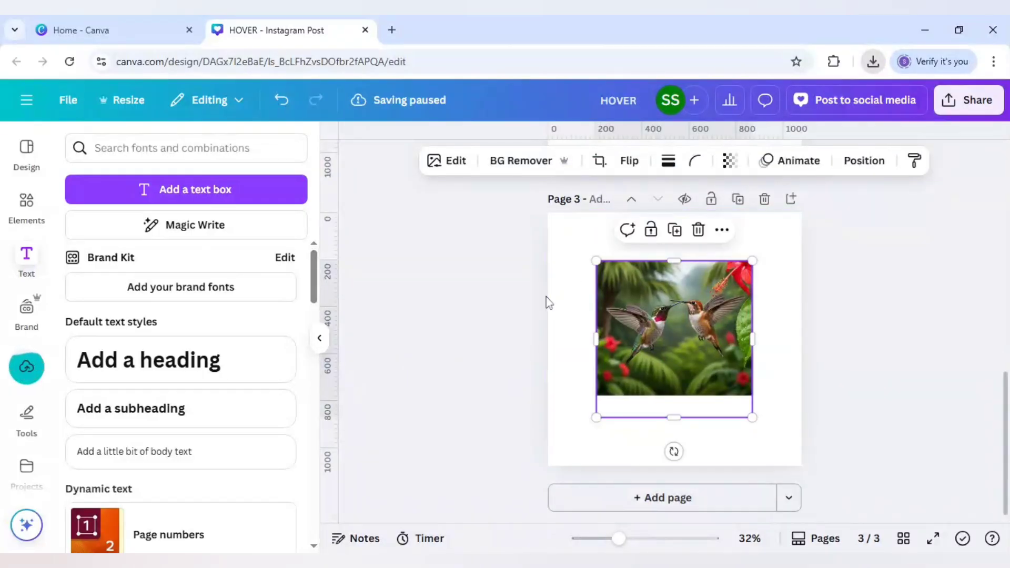
{"action": "left_click", "coordinate": [509, 301]}
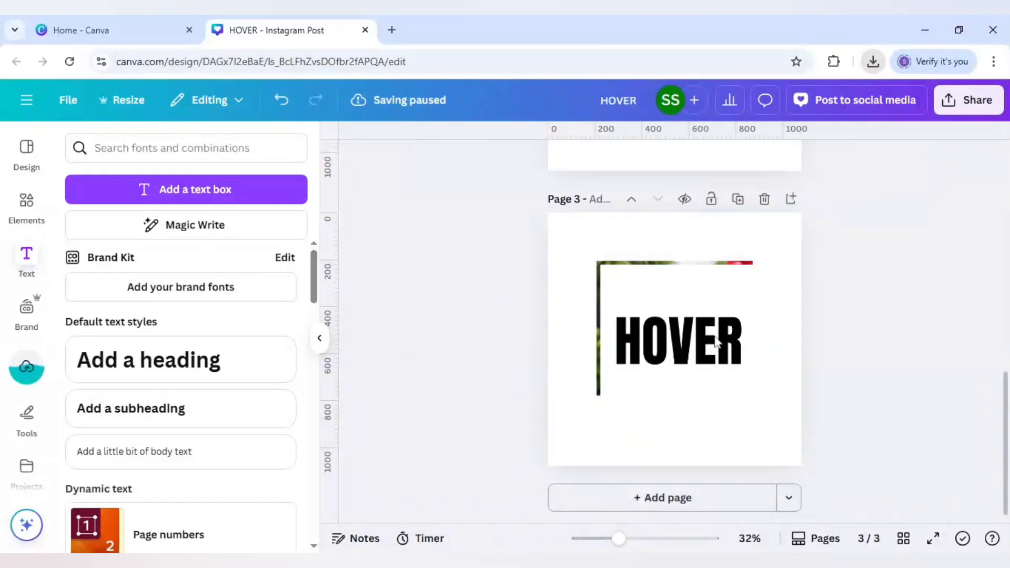
{"action": "left_click_drag", "start_coordinate": [714, 331], "coordinate": [664, 379]}
{"action": "left_click", "coordinate": [742, 327]}
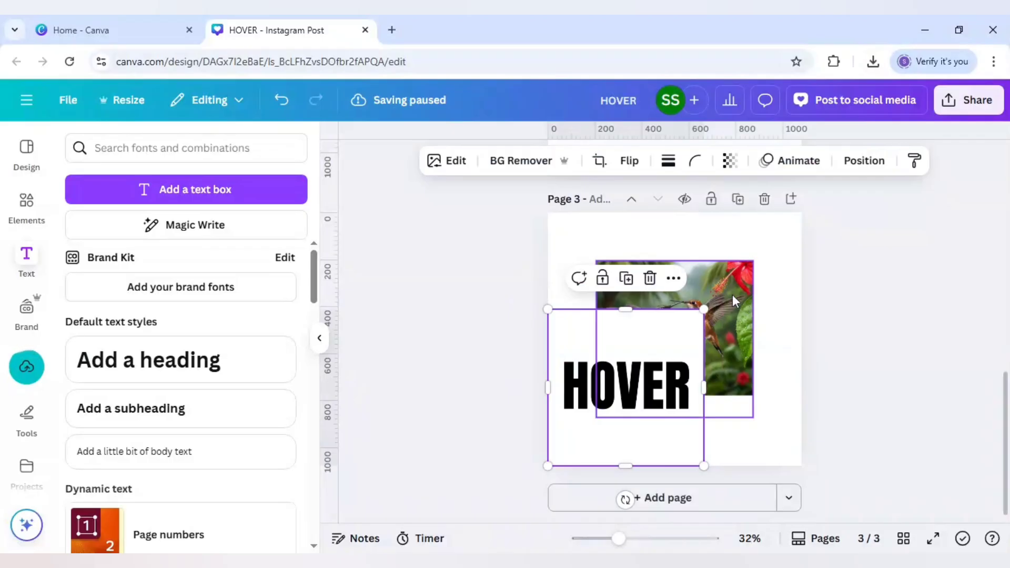
{"action": "left_click_drag", "start_coordinate": [719, 305], "coordinate": [779, 258]}
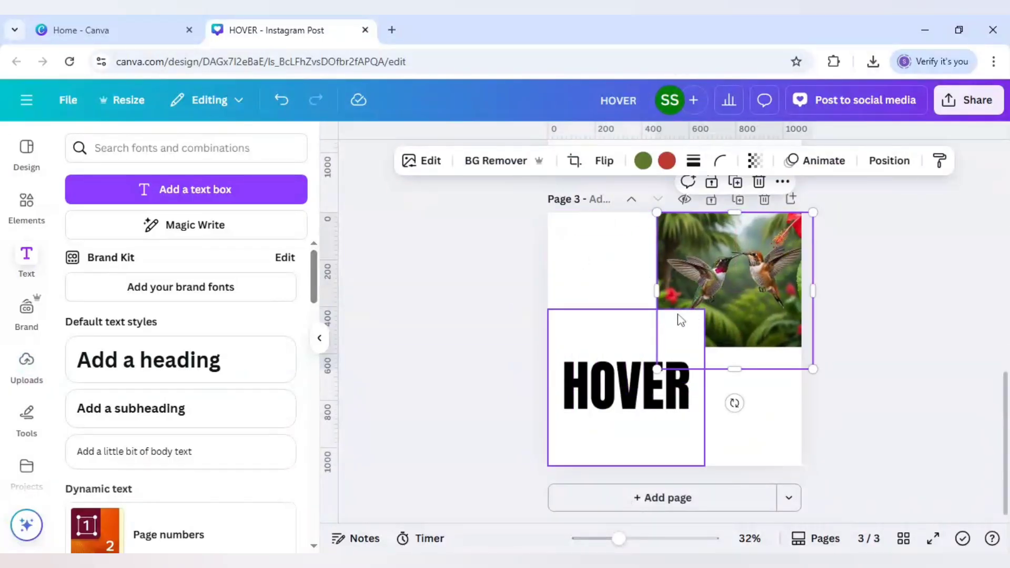
Search the apps for "blend" and open Blend Image
{"action": "scroll", "coordinate": [31, 408], "scroll_direction": "down", "scroll_amount": 2}
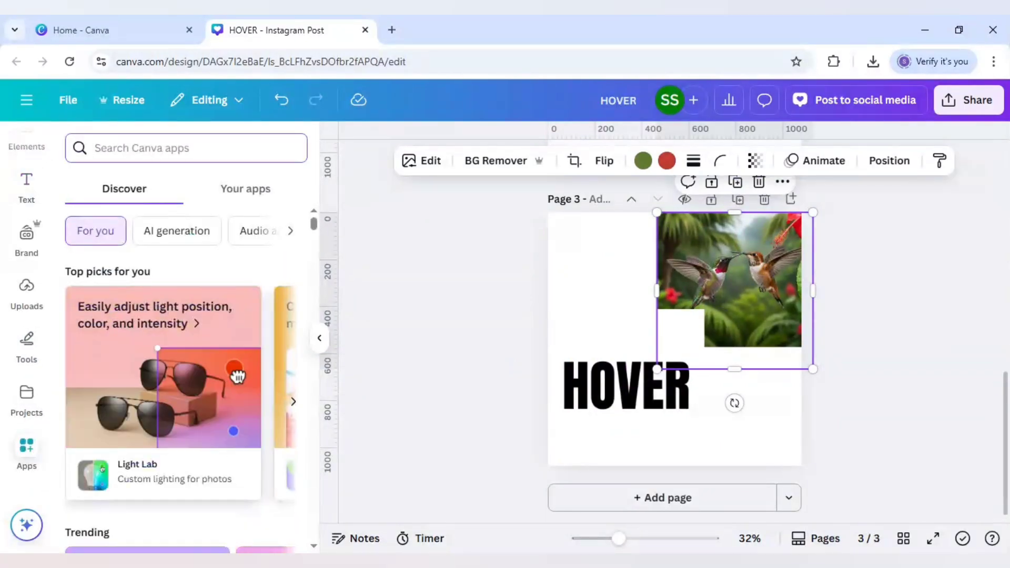
{"action": "type", "text": "blend"}
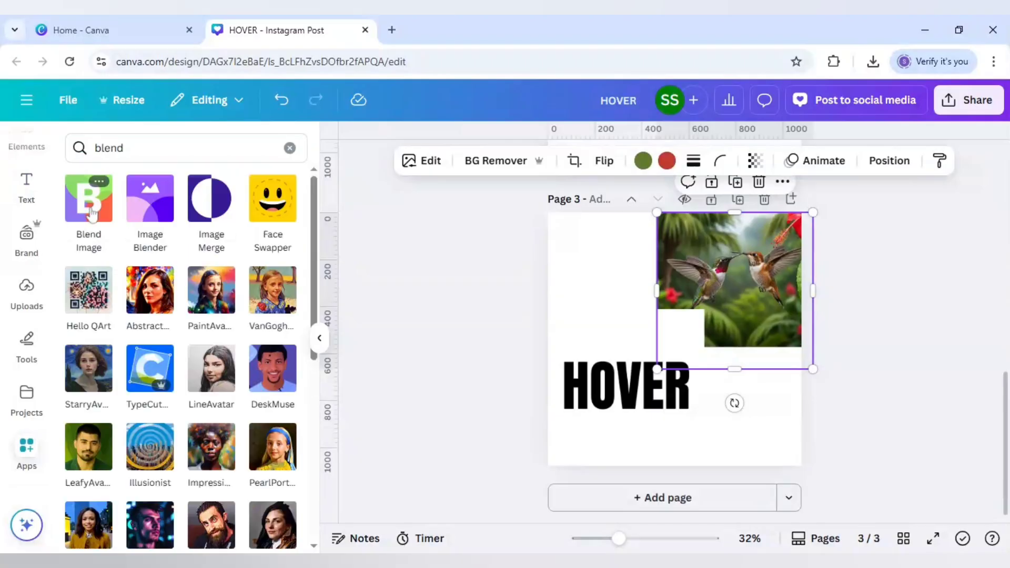
{"action": "left_click", "coordinate": [90, 211]}
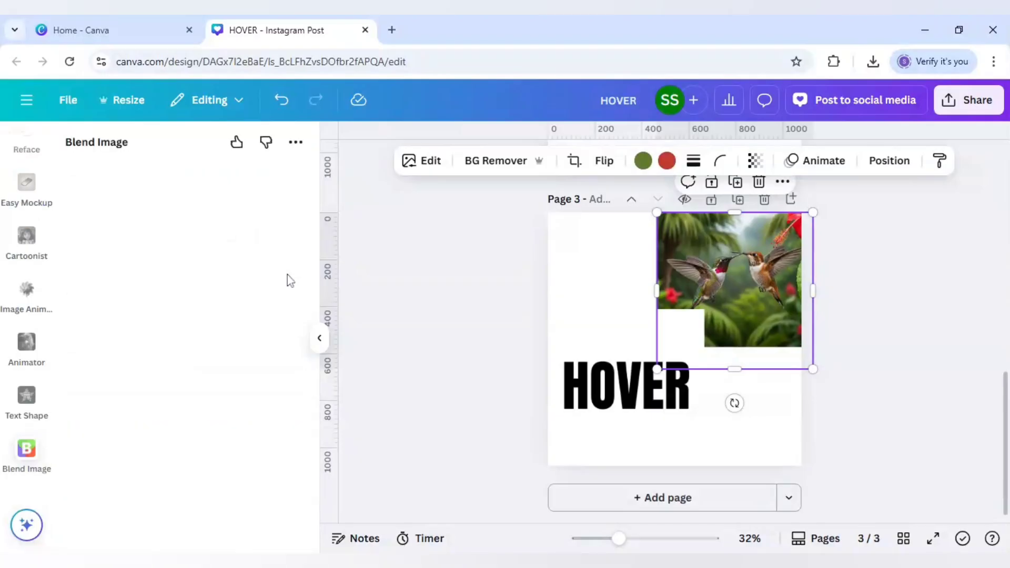
Set the HOVER image as the bottom layer and the hummingbird image as the top layer of the blend
{"action": "left_click", "coordinate": [581, 384]}
{"action": "left_click", "coordinate": [186, 287]}
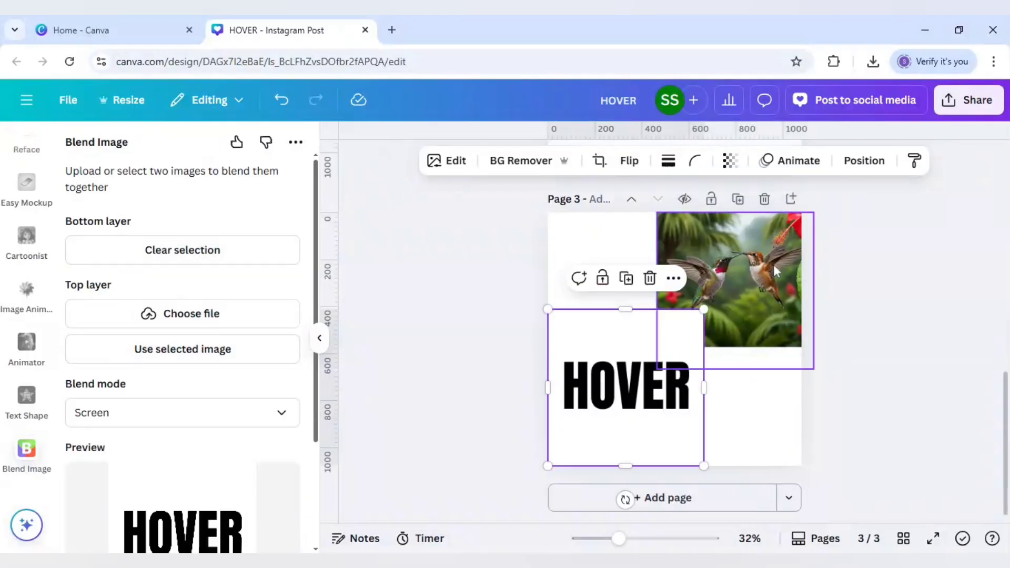
{"action": "left_click", "coordinate": [753, 266]}
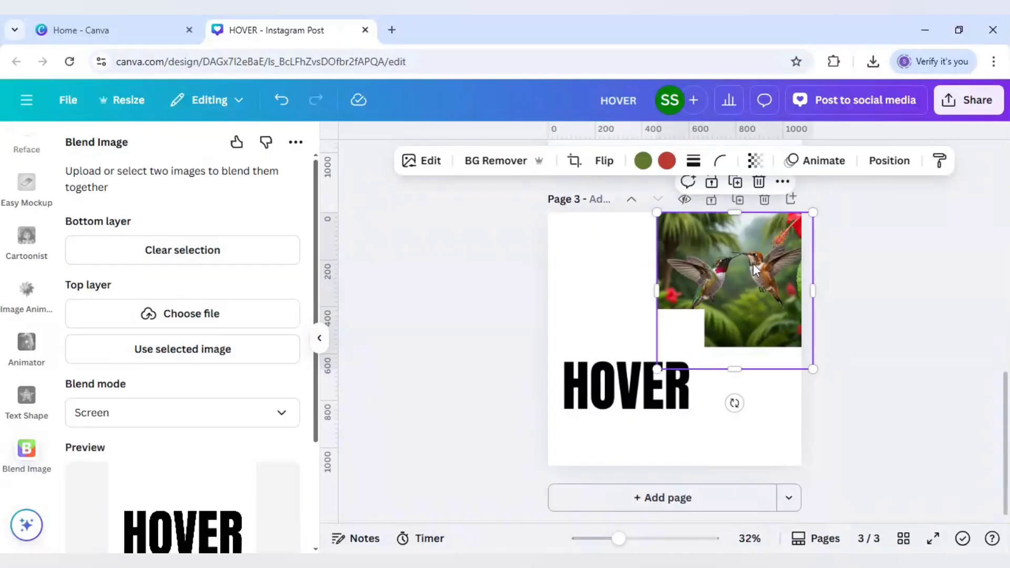
{"action": "left_click", "coordinate": [230, 350]}
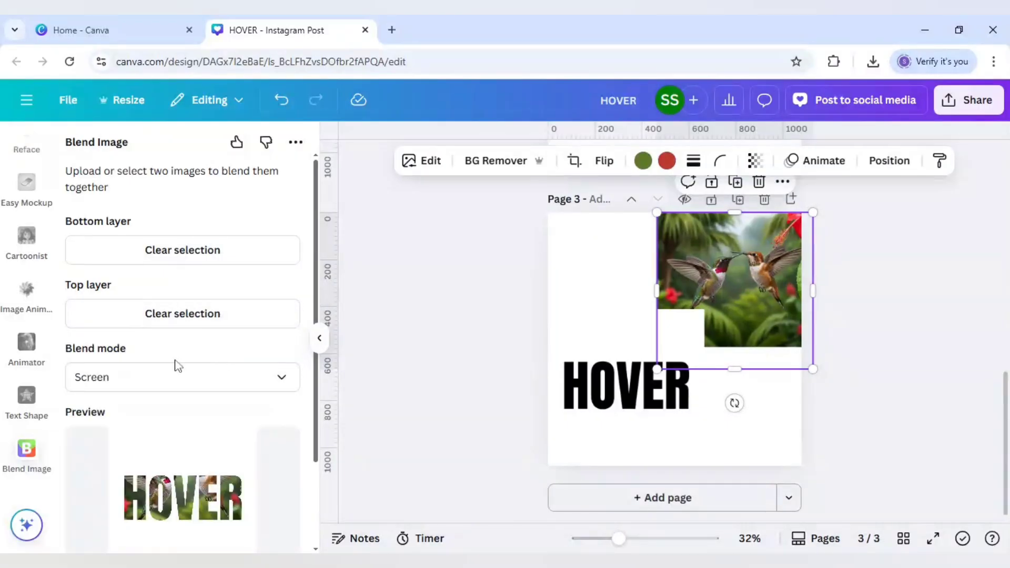
Try the Multiply and Color Burn blend modes, and return the blend mode to Screen
{"action": "left_click", "coordinate": [131, 383]}
{"action": "left_click", "coordinate": [140, 243]}
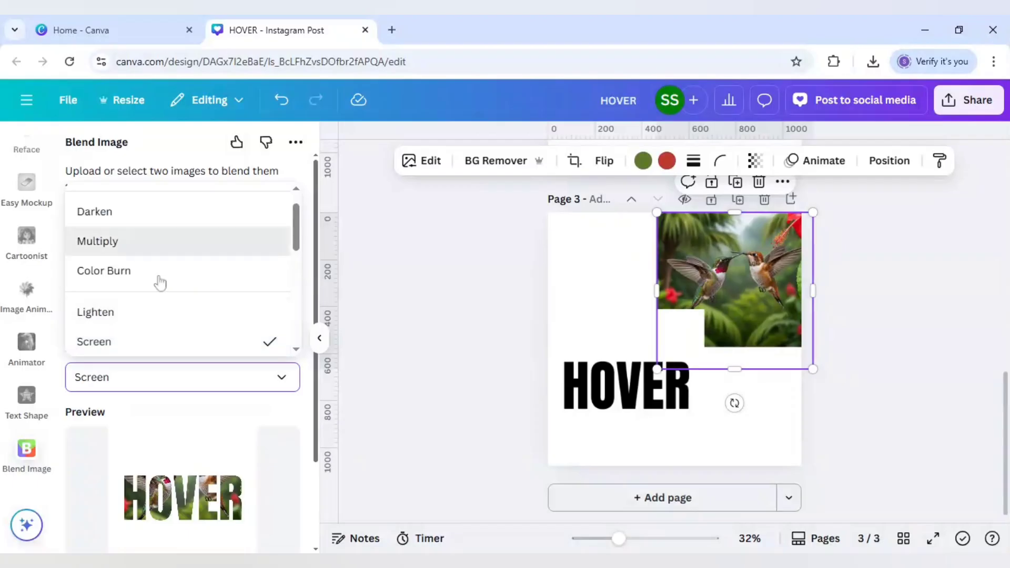
{"action": "left_click", "coordinate": [153, 383]}
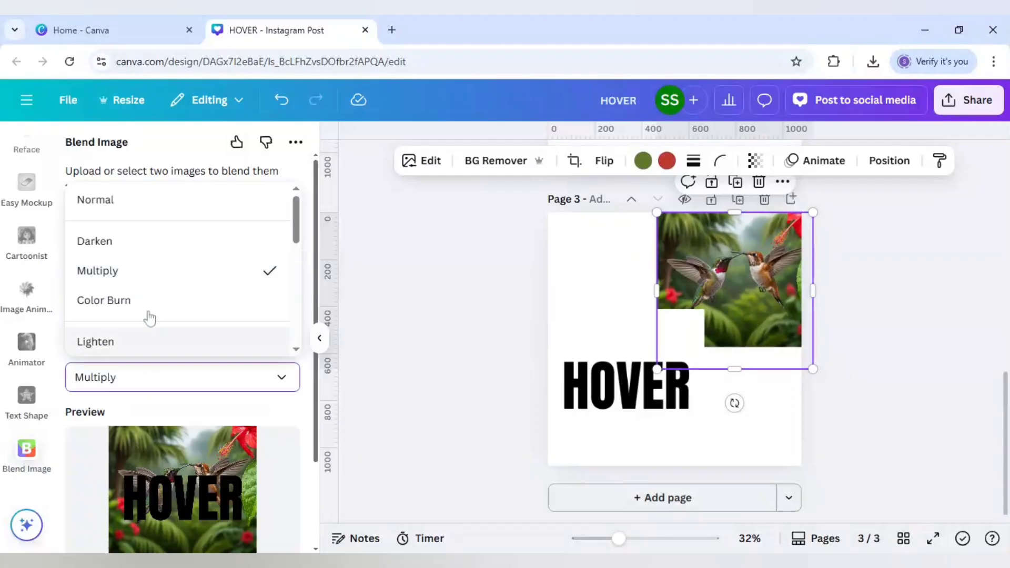
{"action": "left_click", "coordinate": [148, 313]}
{"action": "left_click", "coordinate": [155, 377]}
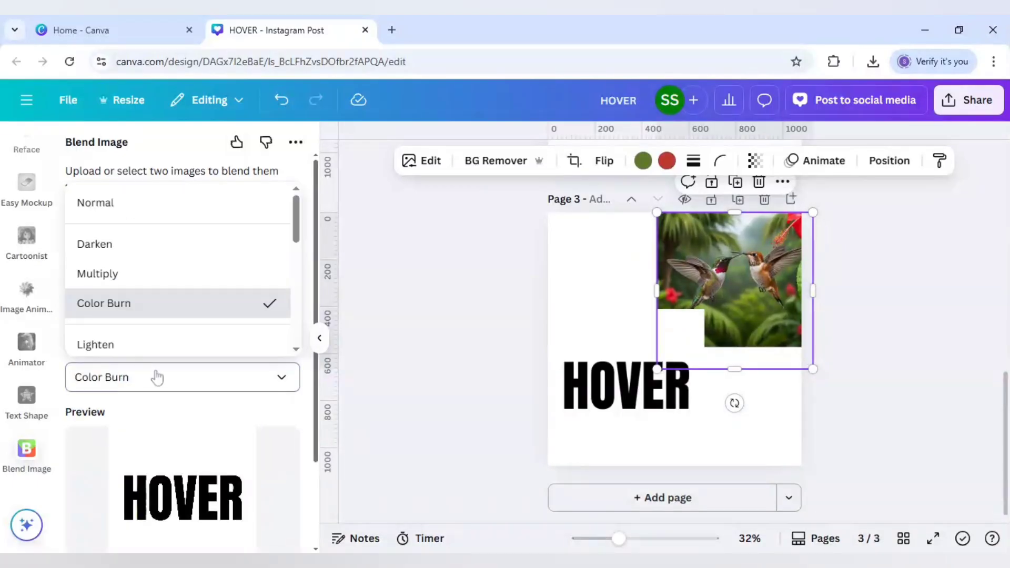
{"action": "scroll", "coordinate": [153, 303], "scroll_direction": "down", "scroll_amount": 2}
{"action": "left_click", "coordinate": [140, 299]}
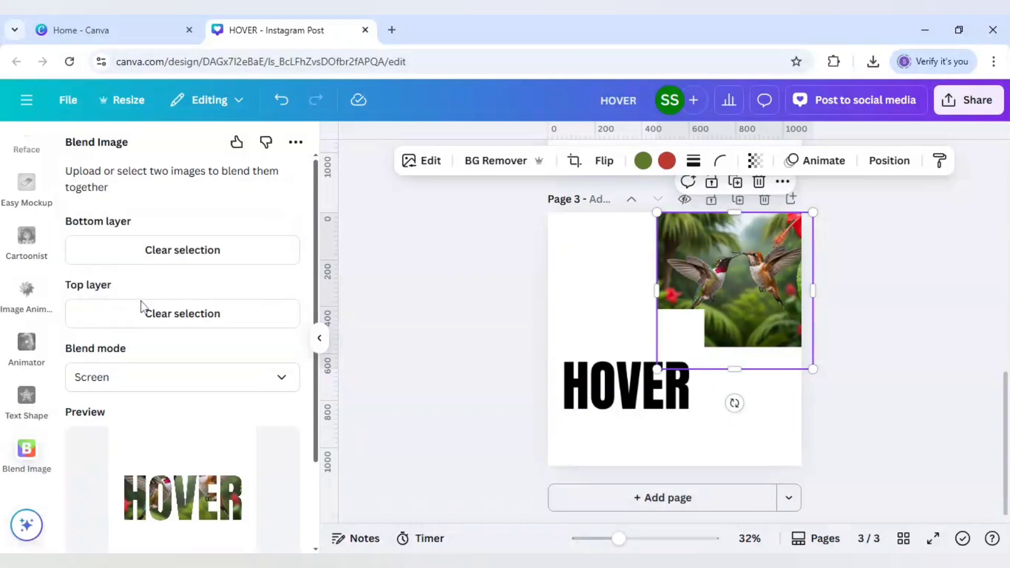
Add a fourth page and insert the Screen-blended HOVER image on it
{"action": "scroll", "coordinate": [266, 453], "scroll_direction": "down", "scroll_amount": 2}
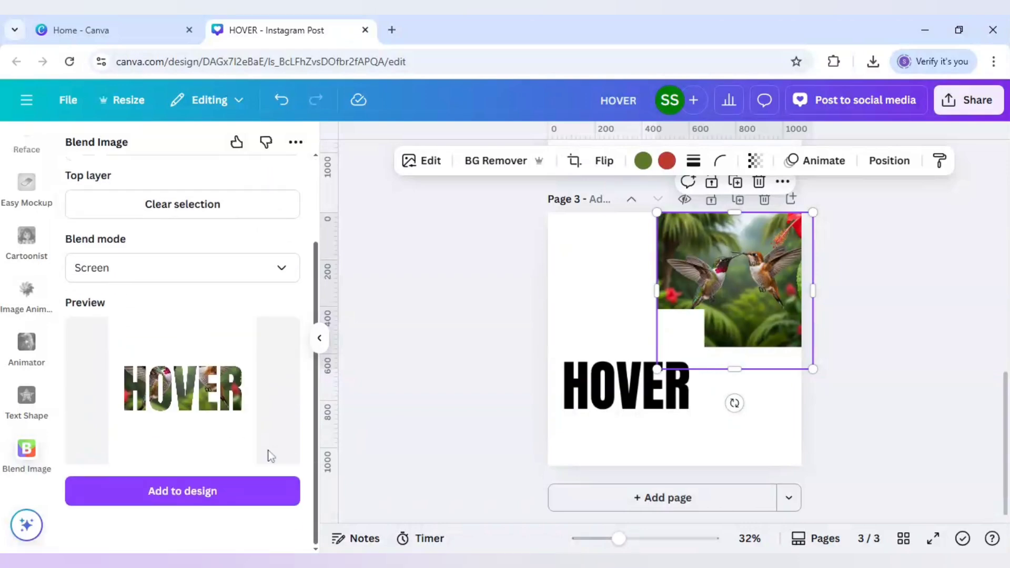
{"action": "left_click", "coordinate": [613, 502]}
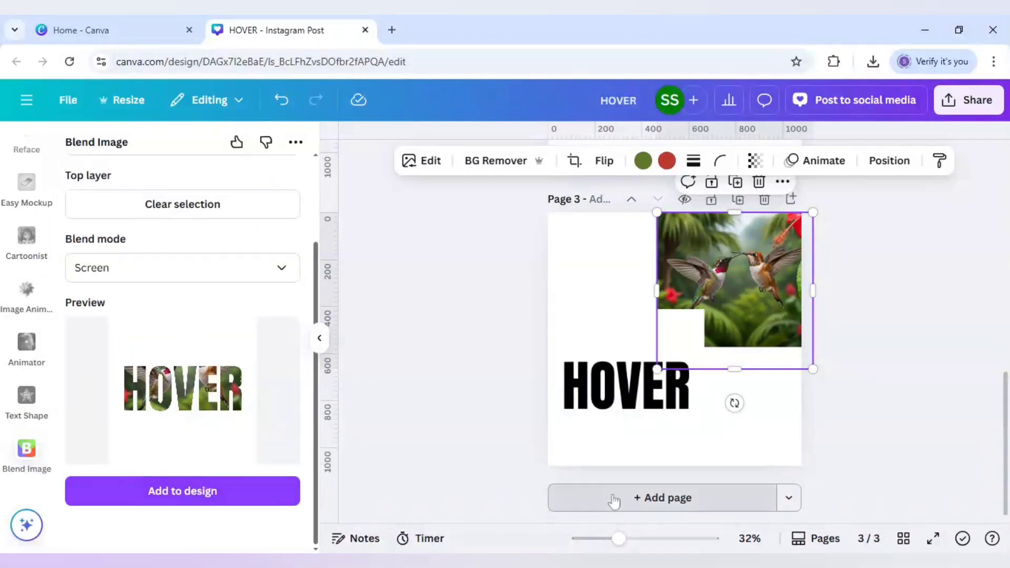
{"action": "left_click", "coordinate": [225, 498]}
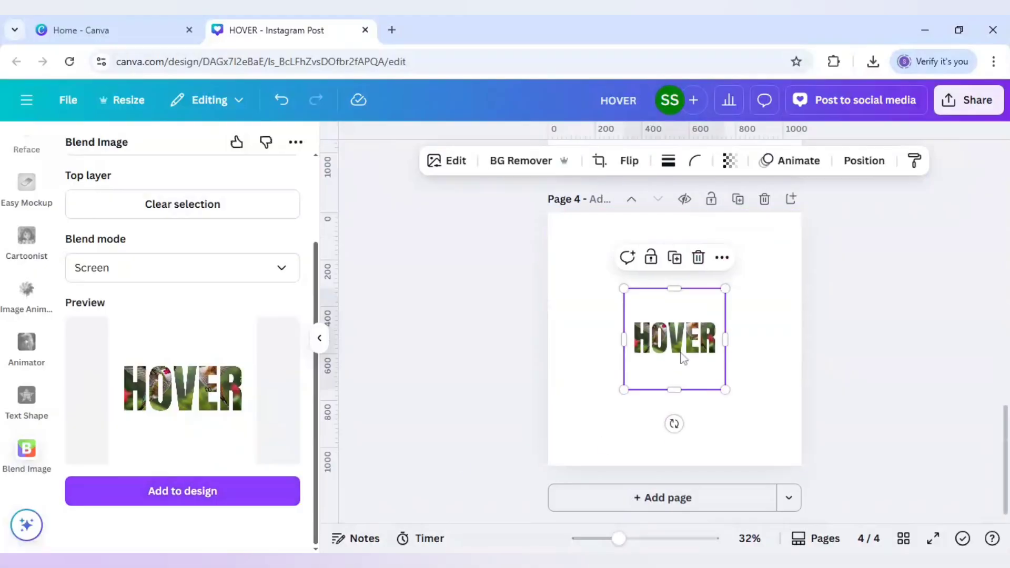
Align the blended HOVER image to page 4's upper-left corner, enlarge it to fill the page, and crop its blank upper edge
{"action": "left_click_drag", "start_coordinate": [682, 357], "coordinate": [606, 282]}
{"action": "left_click_drag", "start_coordinate": [649, 315], "coordinate": [802, 466]}
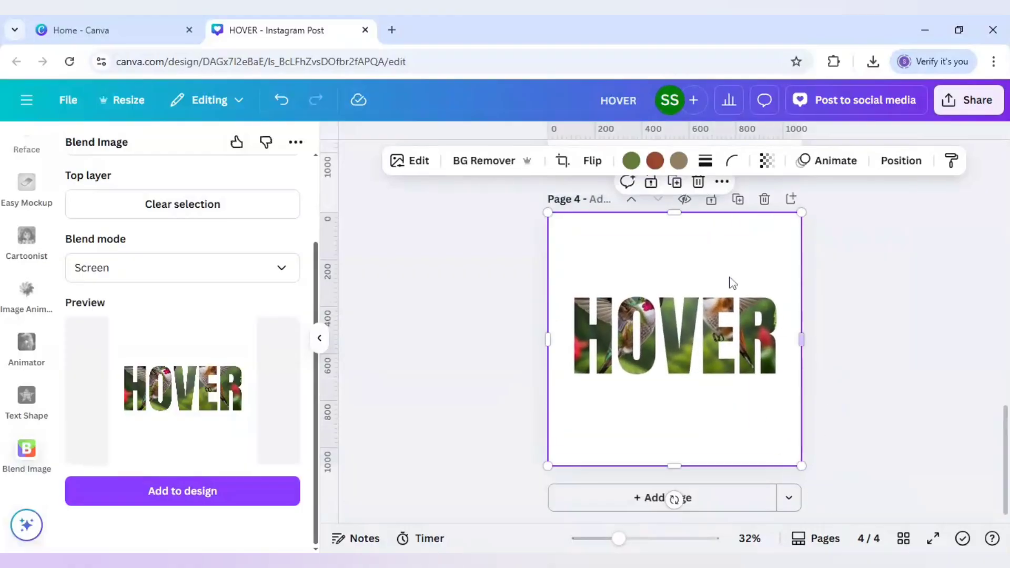
{"action": "left_click_drag", "start_coordinate": [673, 214], "coordinate": [677, 255]}
{"action": "left_click", "coordinate": [489, 259]}
Copy the hummingbird image from page 3 to page 4, align it to the upper-left corner, and enlarge it to fill the page
{"action": "scroll", "coordinate": [489, 259], "scroll_direction": "up", "scroll_amount": 10}
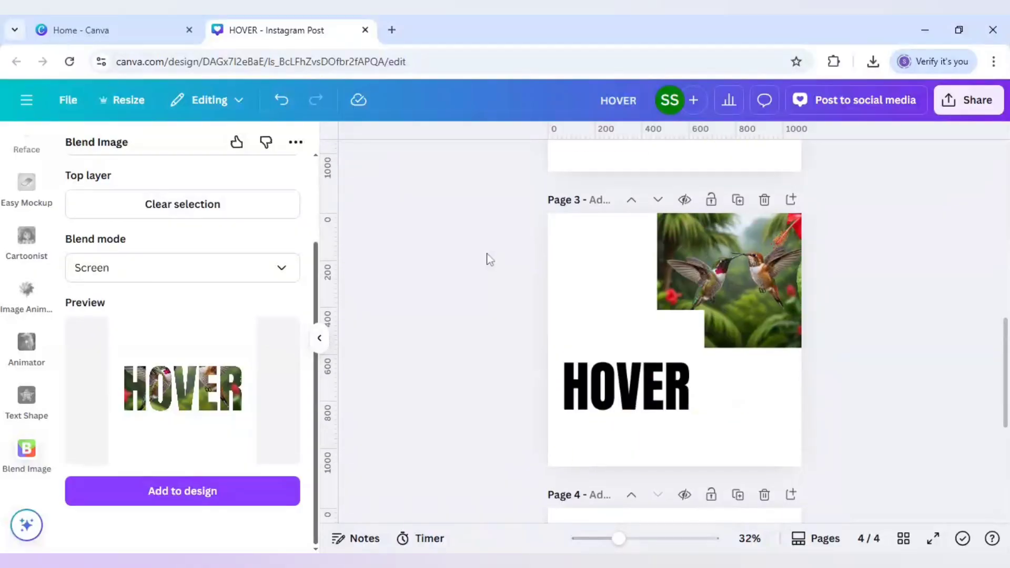
{"action": "scroll", "coordinate": [491, 261], "scroll_direction": "down", "scroll_amount": 2}
{"action": "left_click", "coordinate": [756, 423]}
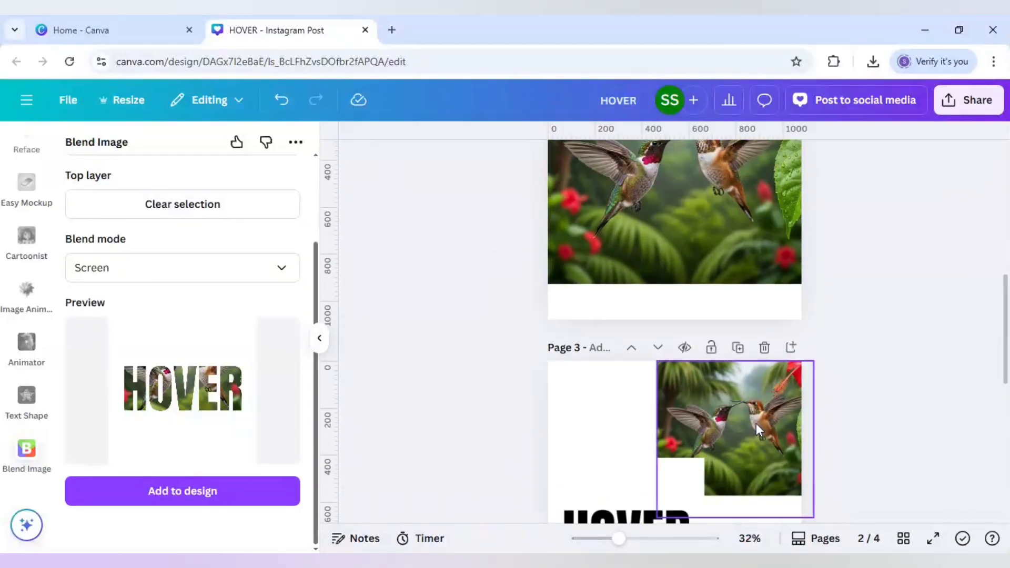
{"action": "left_click", "coordinate": [536, 395]}
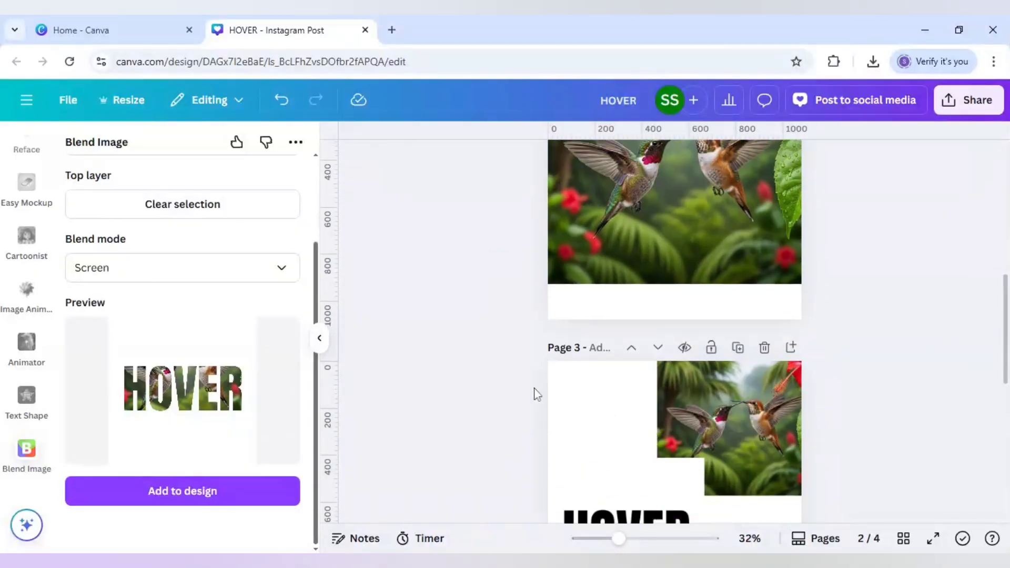
{"action": "scroll", "coordinate": [536, 394], "scroll_direction": "down", "scroll_amount": 5}
{"action": "left_click", "coordinate": [599, 339]}
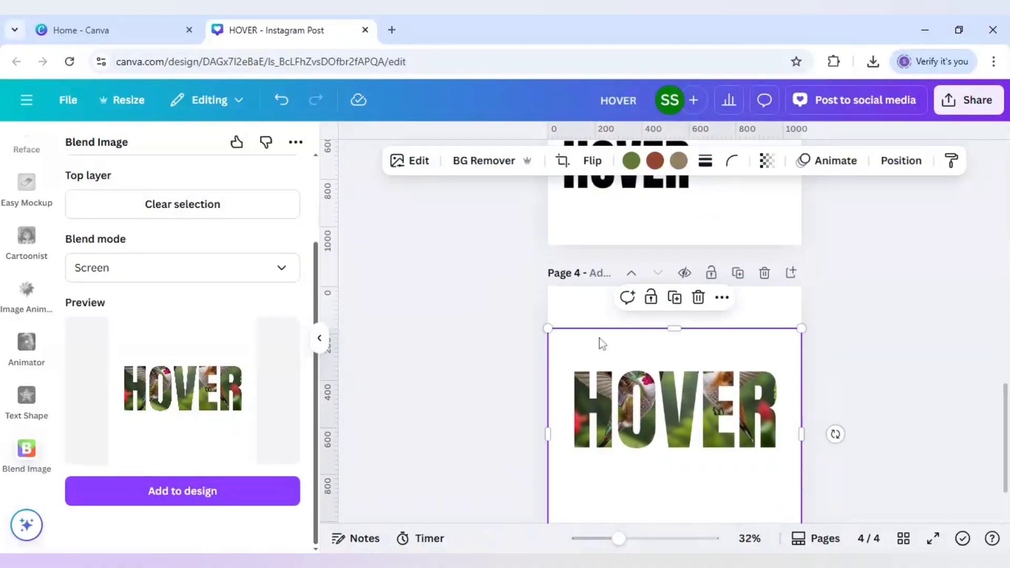
{"action": "left_click_drag", "start_coordinate": [599, 340], "coordinate": [641, 368]}
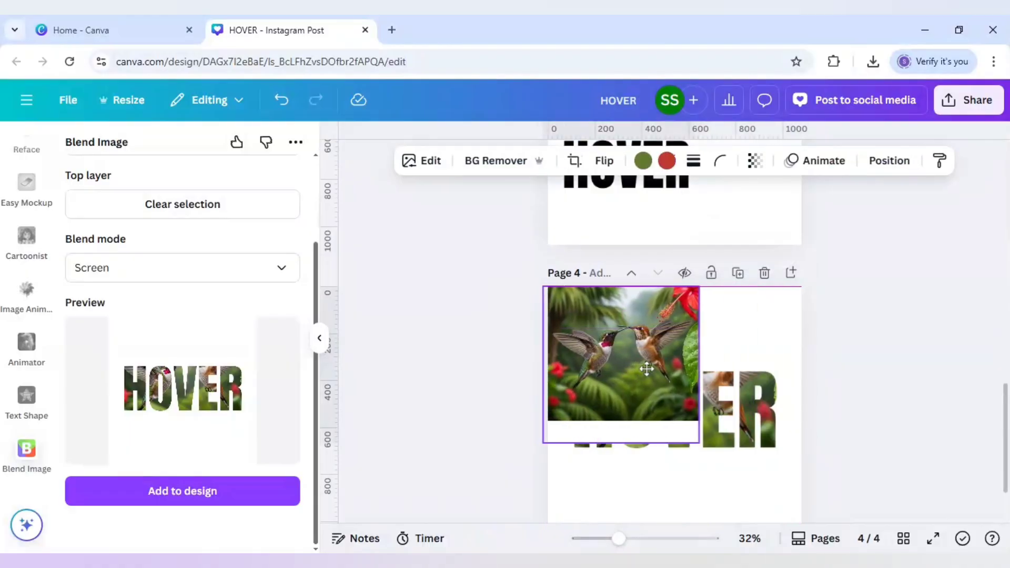
{"action": "scroll", "coordinate": [685, 393], "scroll_direction": "down", "scroll_amount": 2}
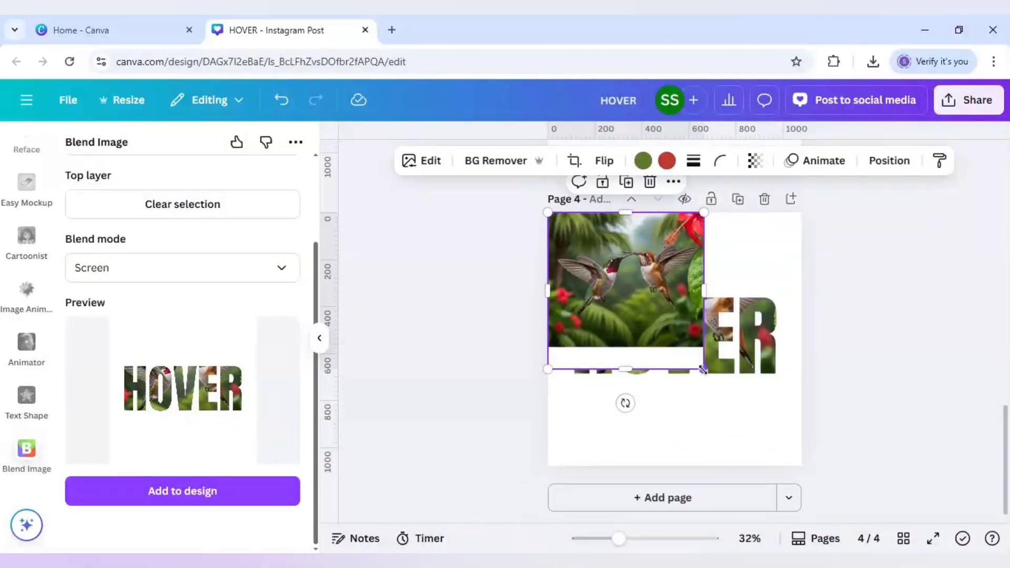
{"action": "left_click_drag", "start_coordinate": [703, 368], "coordinate": [796, 468]}
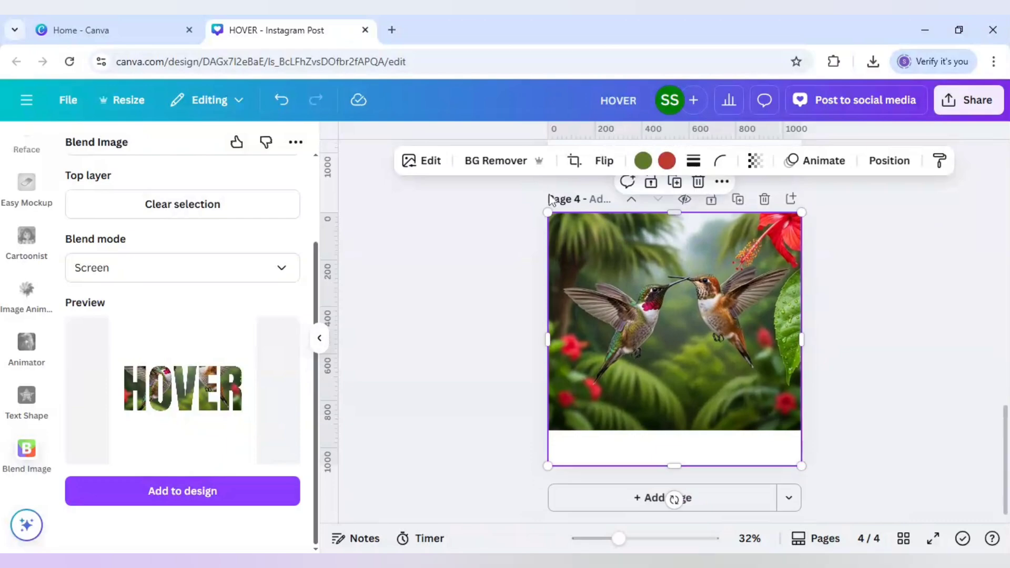
Remove the hummingbird image's background and erase part of the leftover flower with an Erase brush of size 4
{"action": "left_click", "coordinate": [496, 162]}
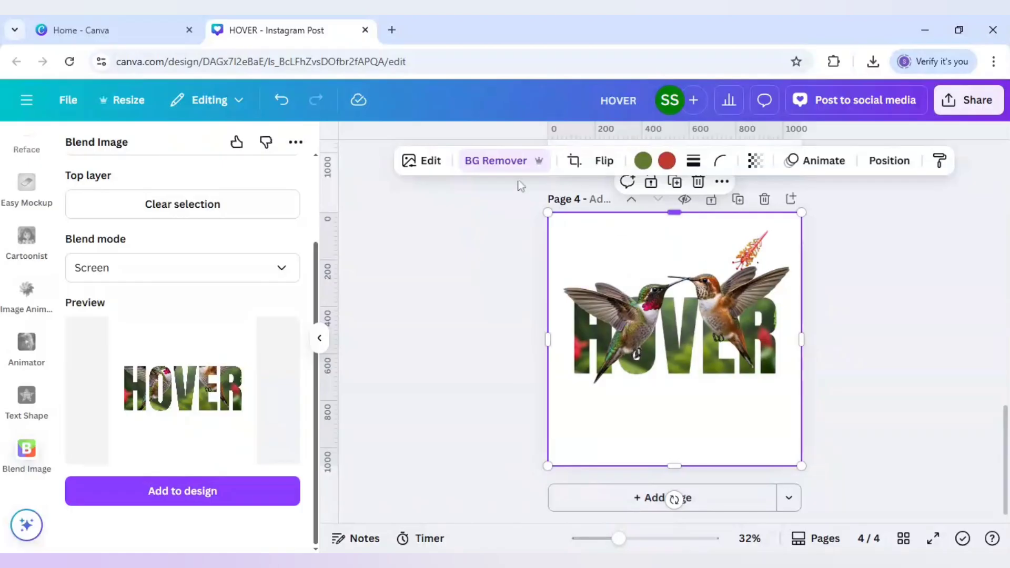
{"action": "left_click", "coordinate": [503, 166]}
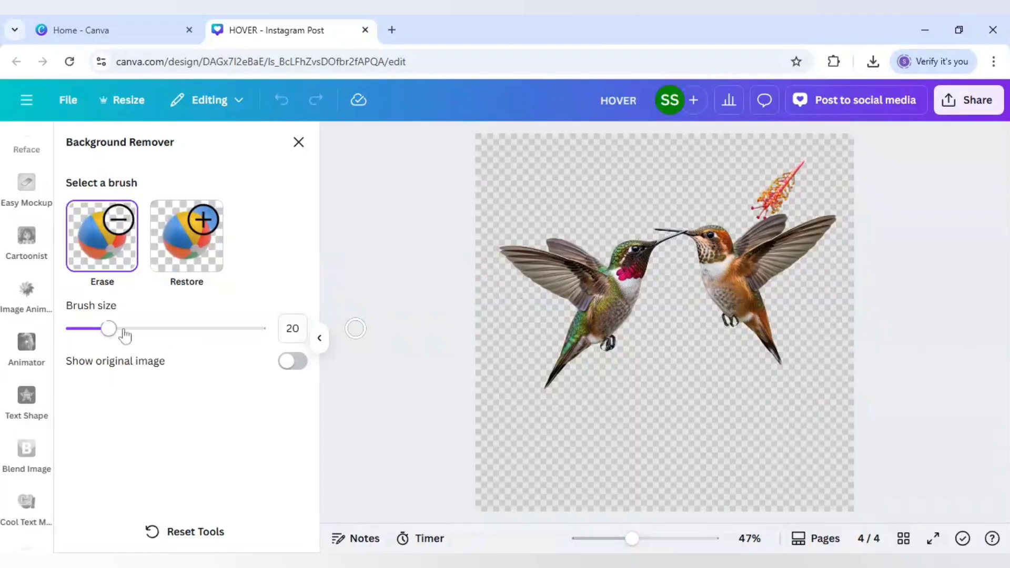
{"action": "left_click_drag", "start_coordinate": [110, 329], "coordinate": [77, 334]}
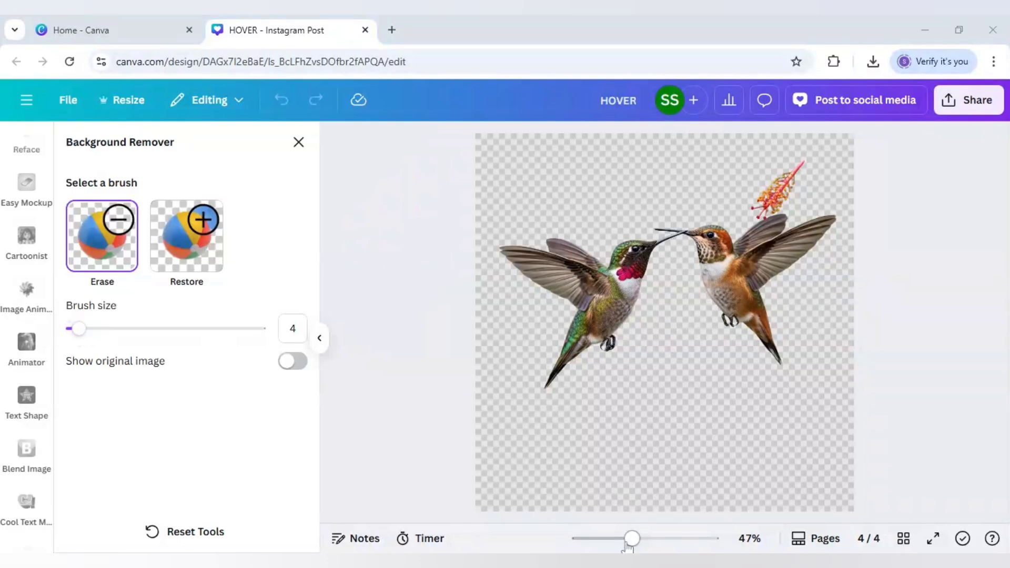
{"action": "mouse_move", "coordinate": [630, 542]}
{"action": "left_mouse_down"}
{"action": "mouse_move", "coordinate": [665, 541]}
{"action": "mouse_move", "coordinate": [648, 541]}
{"action": "left_mouse_up"}
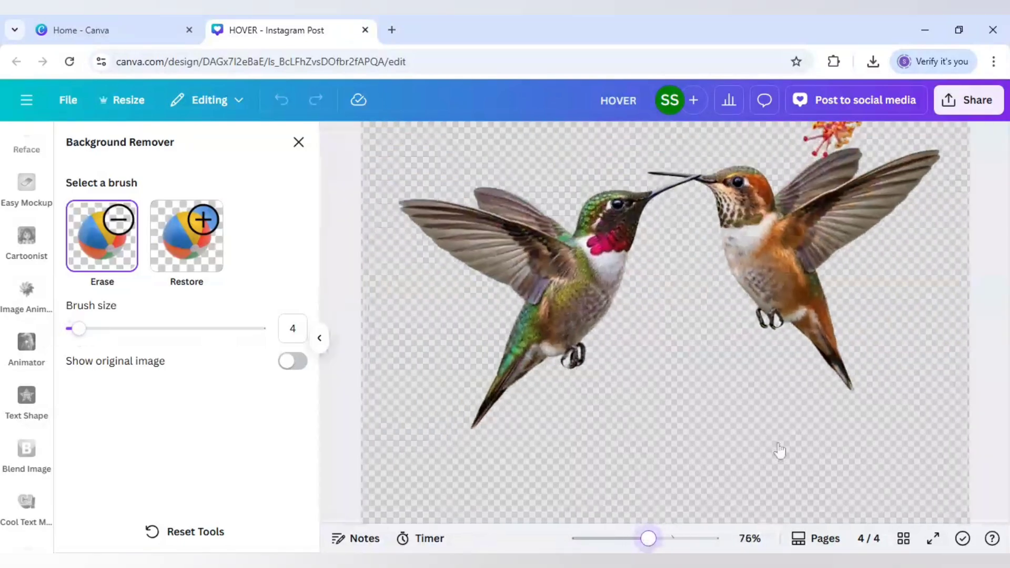
{"action": "scroll", "coordinate": [874, 293], "scroll_direction": "up", "scroll_amount": 2}
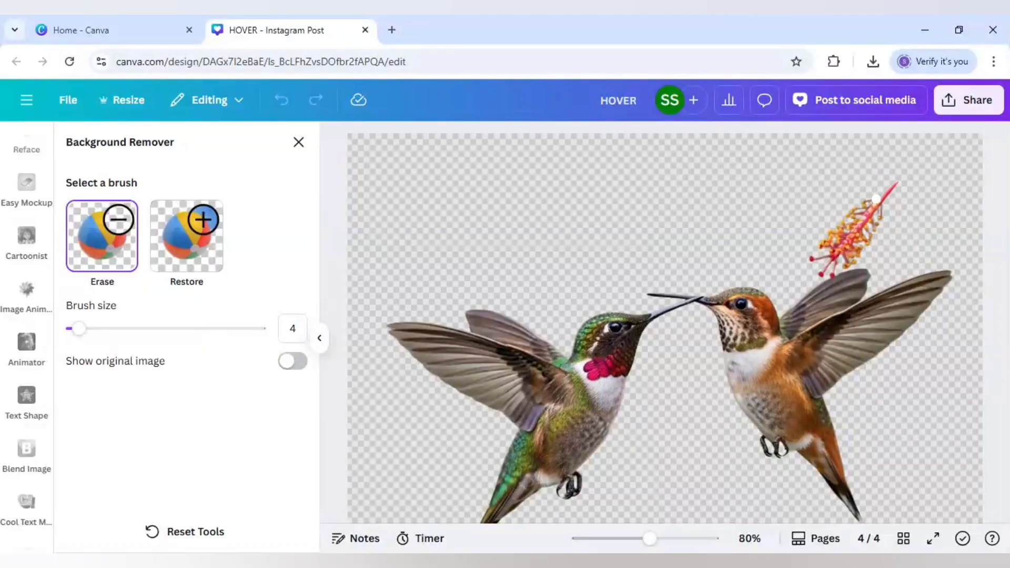
{"action": "left_click", "coordinate": [836, 260]}
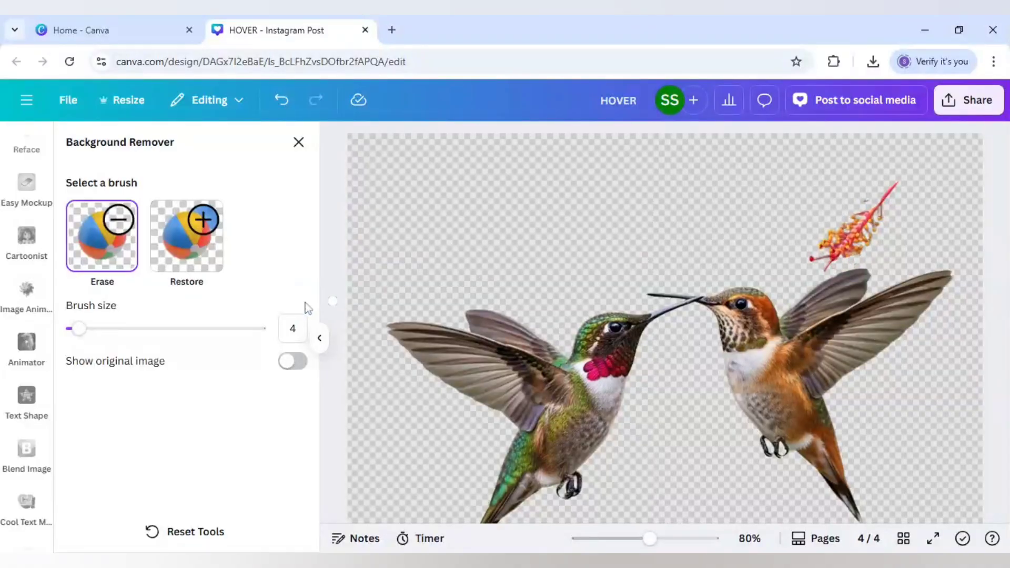
Erase the rest of the leftover flower above the orange bird with brush size 64 and leave the Background Remover
{"action": "left_click", "coordinate": [191, 328]}
{"action": "mouse_move", "coordinate": [799, 218]}
{"action": "left_mouse_down"}
{"action": "mouse_move", "coordinate": [810, 227]}
{"action": "mouse_move", "coordinate": [871, 204]}
{"action": "left_mouse_up"}
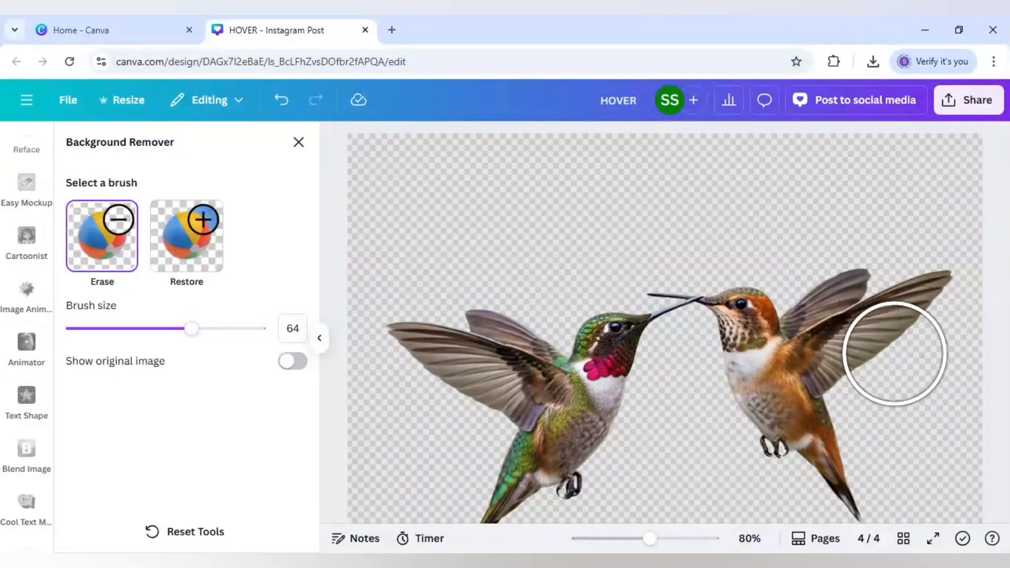
{"action": "scroll", "coordinate": [895, 352], "scroll_direction": "down", "scroll_amount": 4}
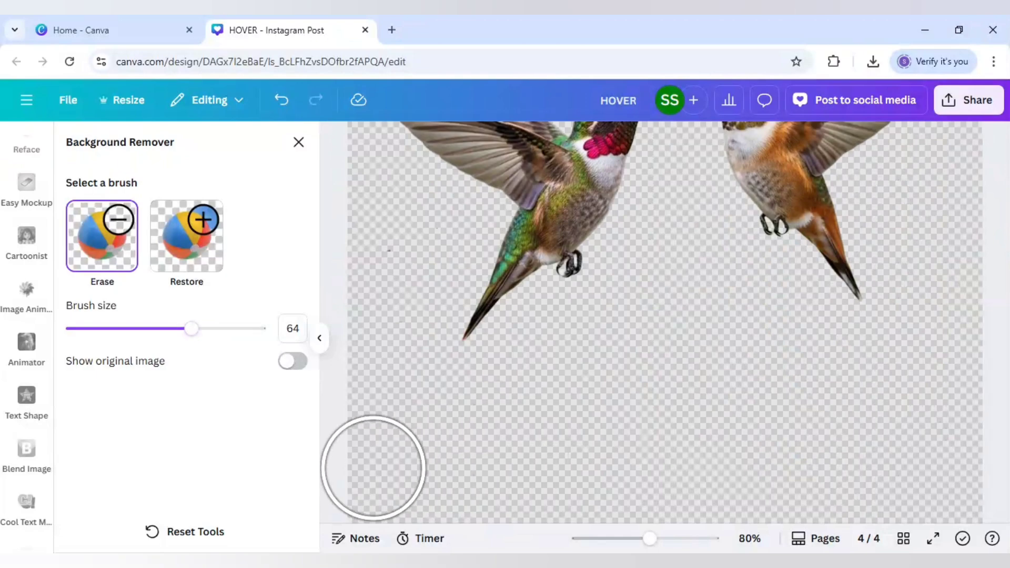
{"action": "left_click", "coordinate": [298, 145]}
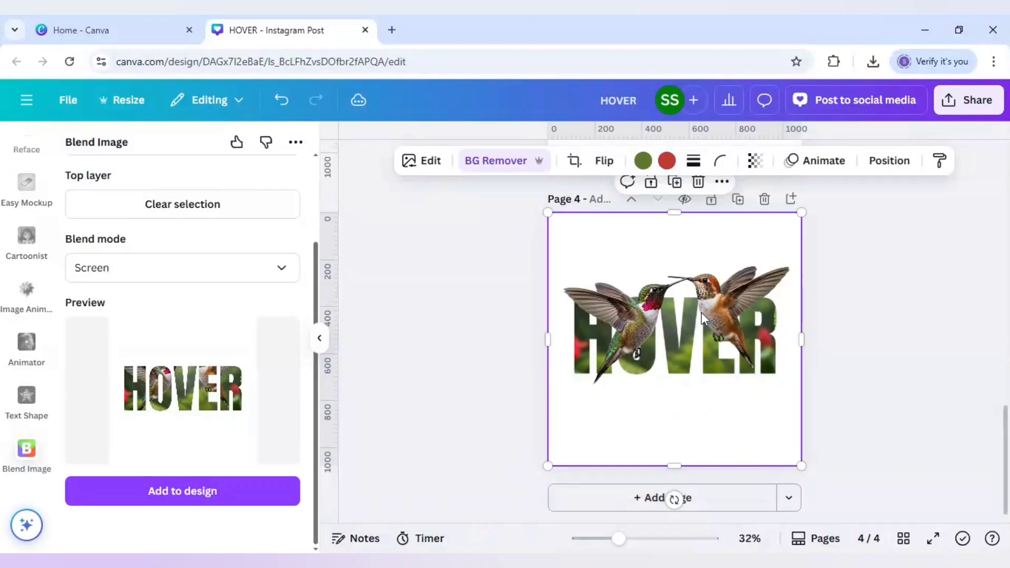
Send the hummingbird cutout backward behind the HOVER image and remove the HOVER image's background
{"action": "right_click", "coordinate": [702, 315]}
{"action": "mouse_move", "coordinate": [762, 271]}
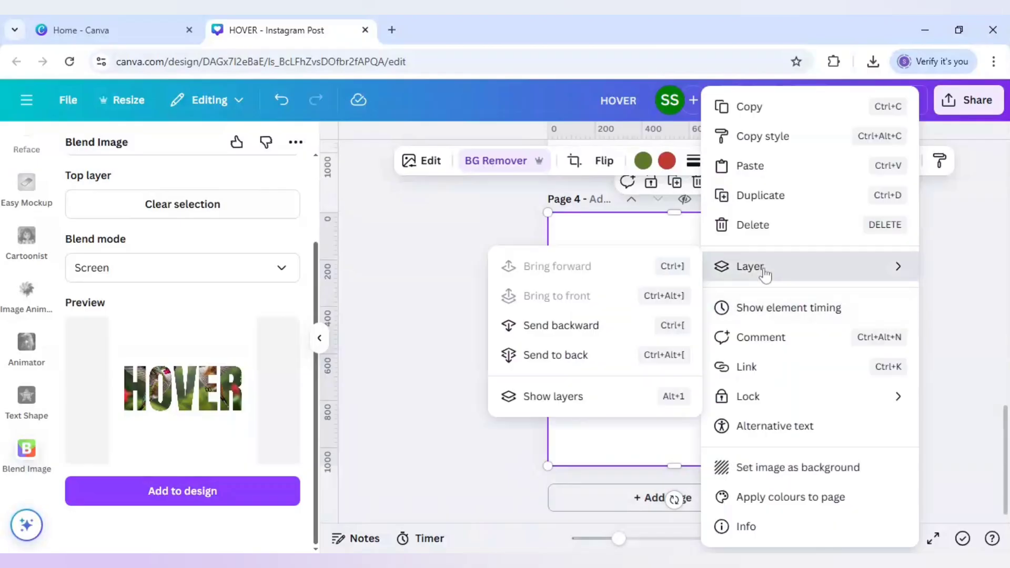
{"action": "left_click", "coordinate": [551, 326]}
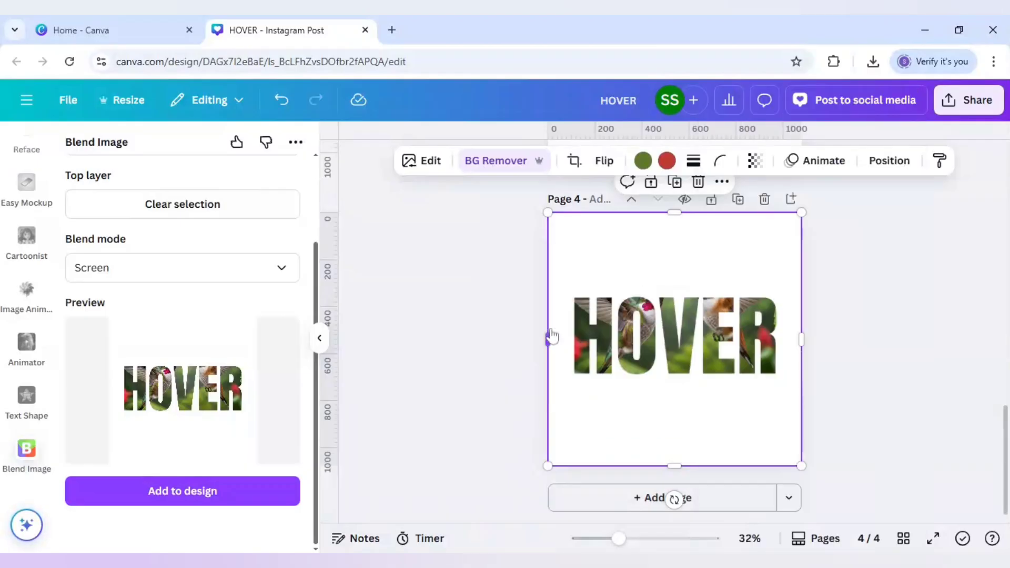
{"action": "left_click", "coordinate": [692, 344]}
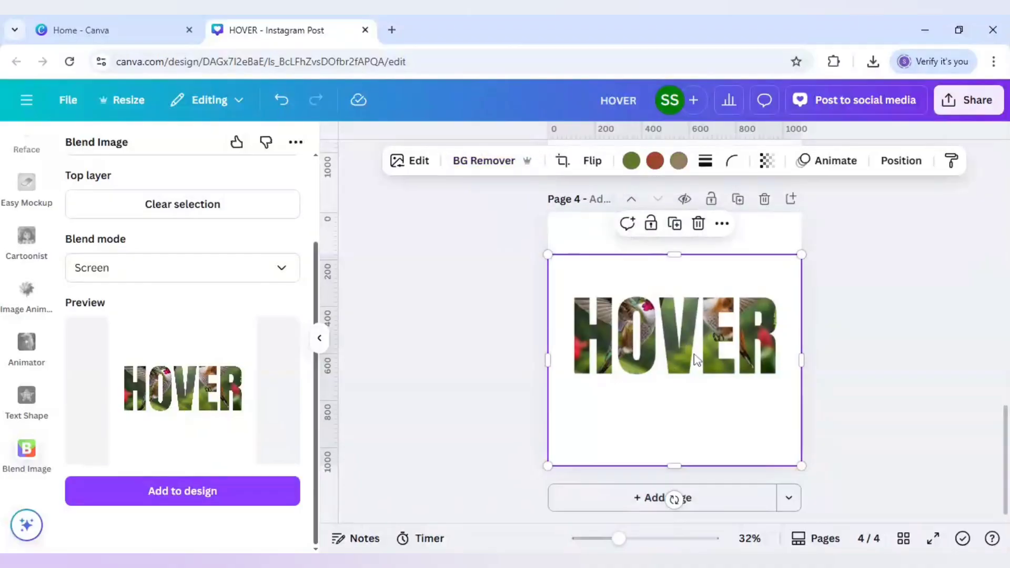
{"action": "left_click", "coordinate": [481, 162]}
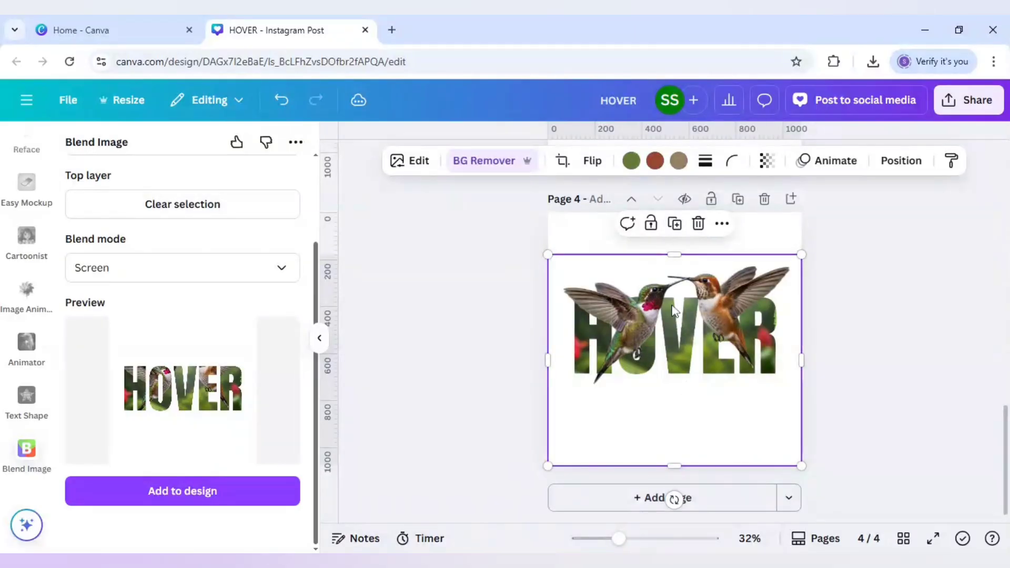
Apply the Outline shadow effect to the HOVER image on page 4
{"action": "left_click", "coordinate": [412, 162]}
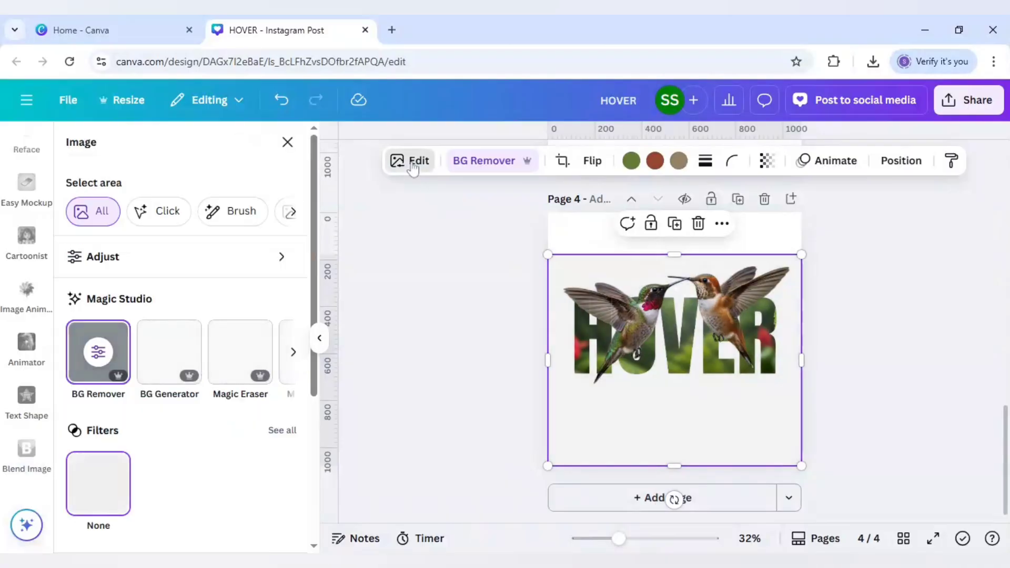
{"action": "scroll", "coordinate": [236, 337], "scroll_direction": "down", "scroll_amount": 4}
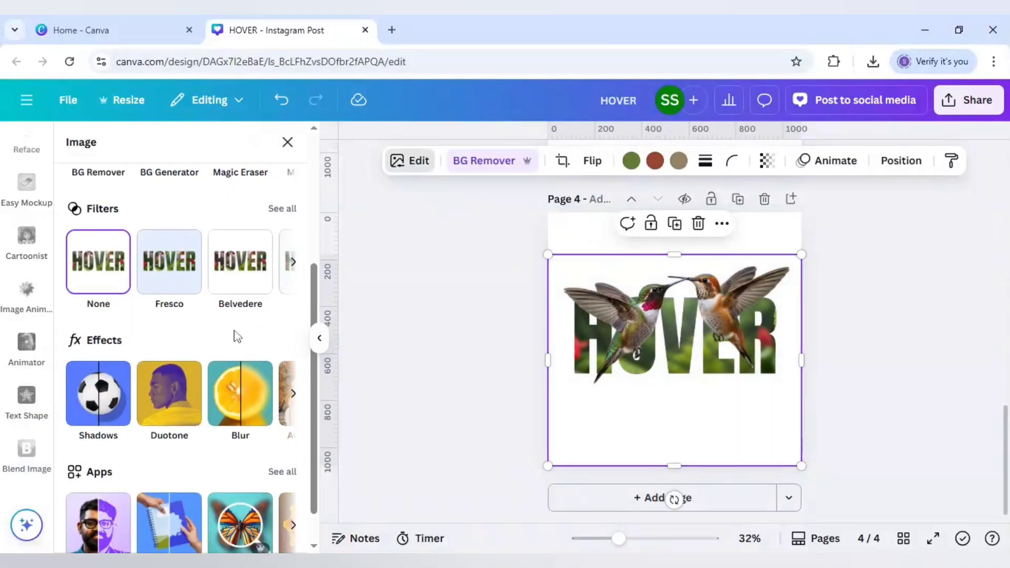
{"action": "left_click", "coordinate": [108, 402]}
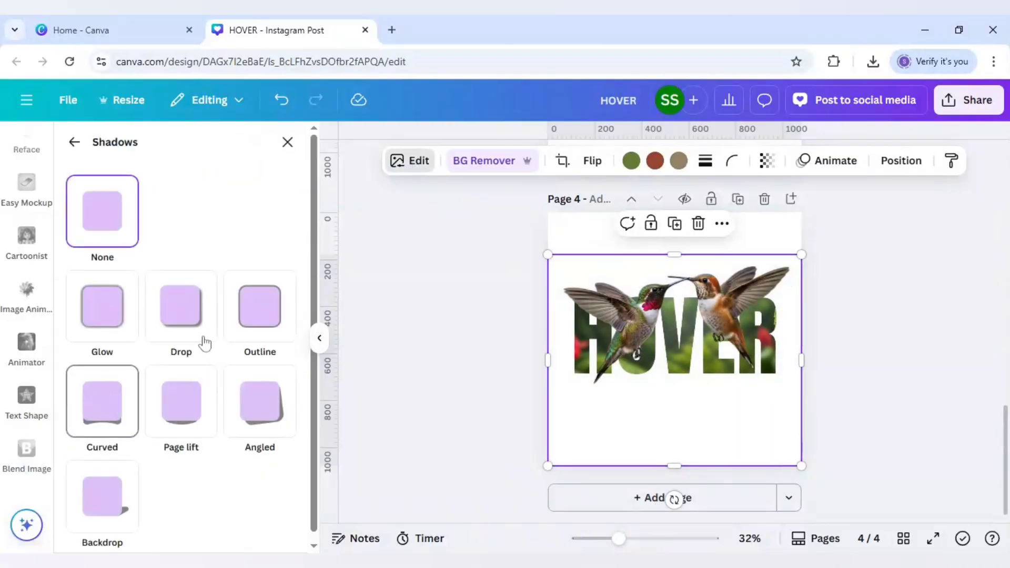
{"action": "left_click", "coordinate": [268, 329]}
{"action": "scroll", "coordinate": [269, 330], "scroll_direction": "down", "scroll_amount": 2}
{"action": "scroll", "coordinate": [268, 330], "scroll_direction": "down", "scroll_amount": 1}
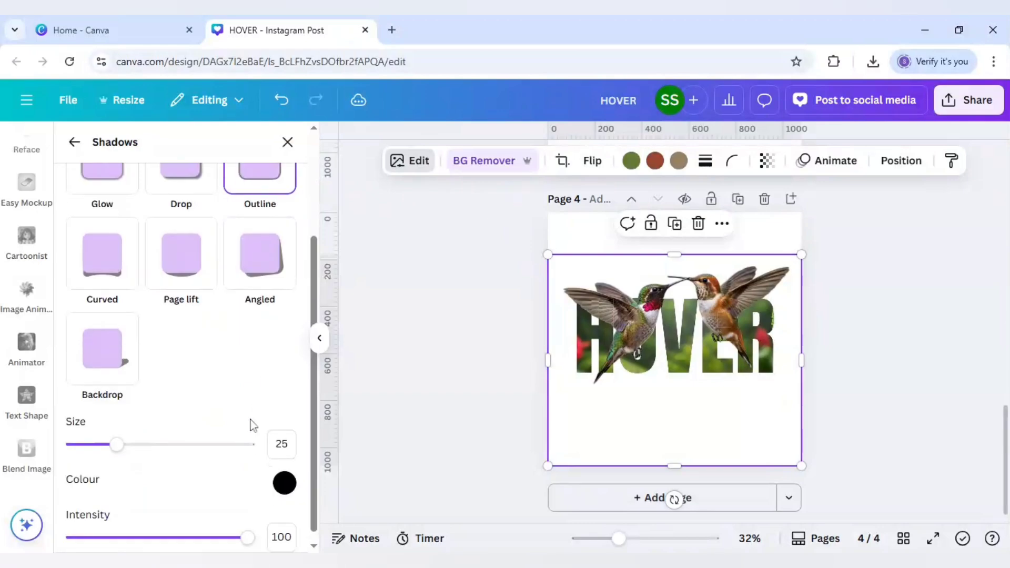
Reduce the size of the HOVER outline and set its colour to white #FFFFFF
{"action": "left_click", "coordinate": [279, 445]}
{"action": "left_click", "coordinate": [284, 483]}
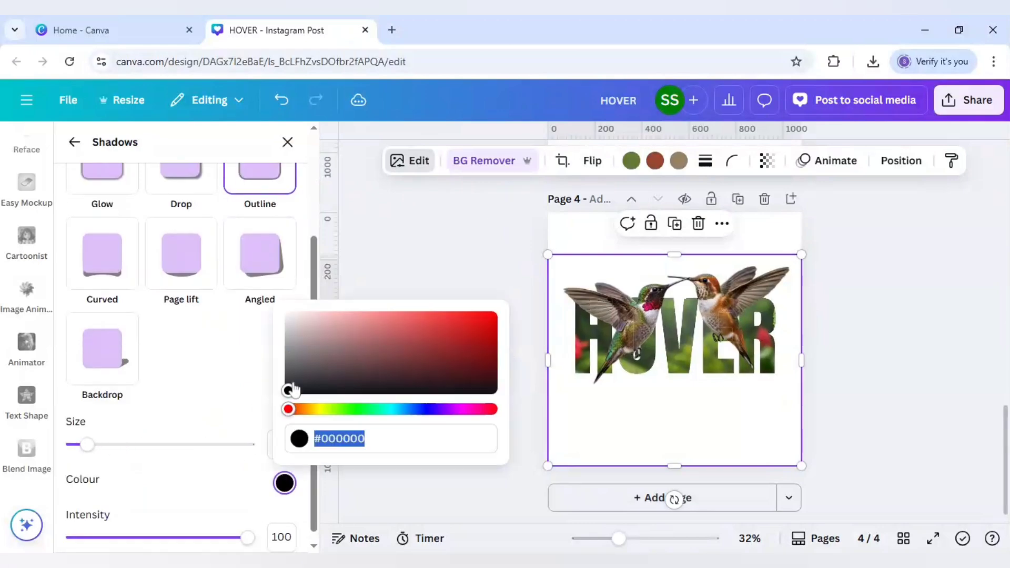
{"action": "left_click_drag", "start_coordinate": [288, 391], "coordinate": [288, 315]}
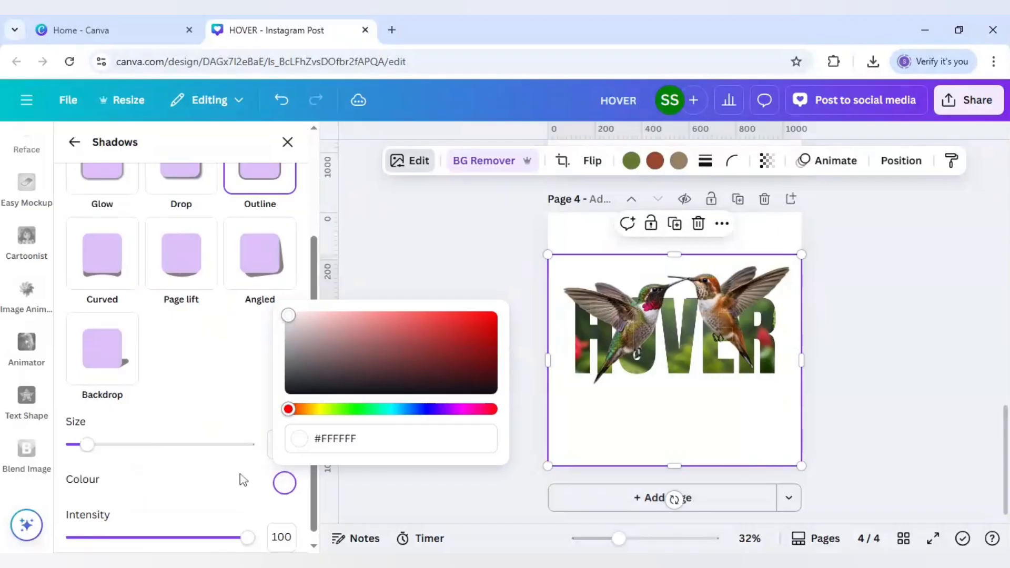
{"action": "left_click", "coordinate": [240, 474]}
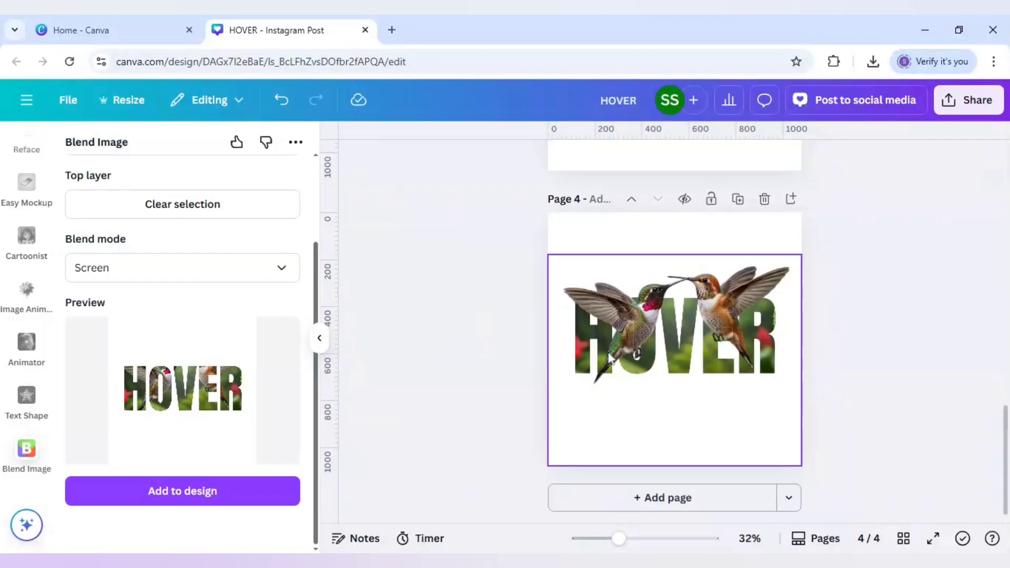
{"action": "left_click", "coordinate": [609, 357]}
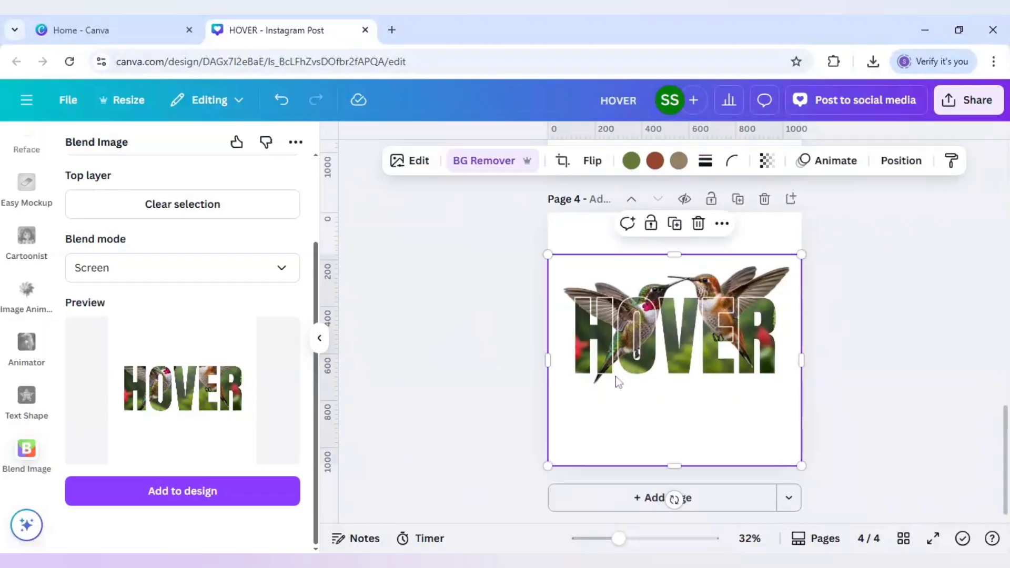
Crop the blank upper edge of the hummingbird cutout and set page 4's background to the default blue #38B6FF
{"action": "left_click", "coordinate": [598, 246]}
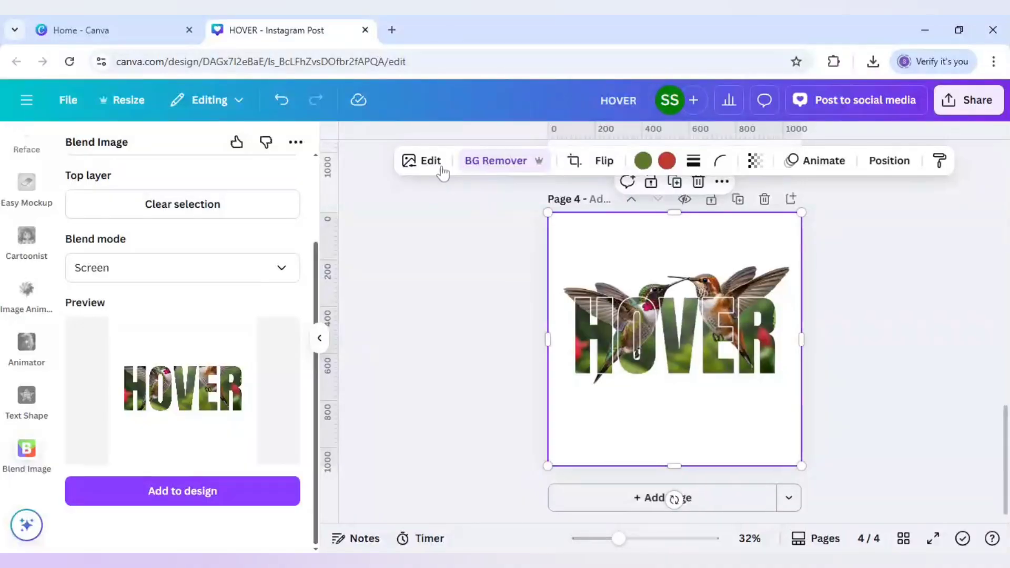
{"action": "left_click_drag", "start_coordinate": [671, 213], "coordinate": [670, 237]}
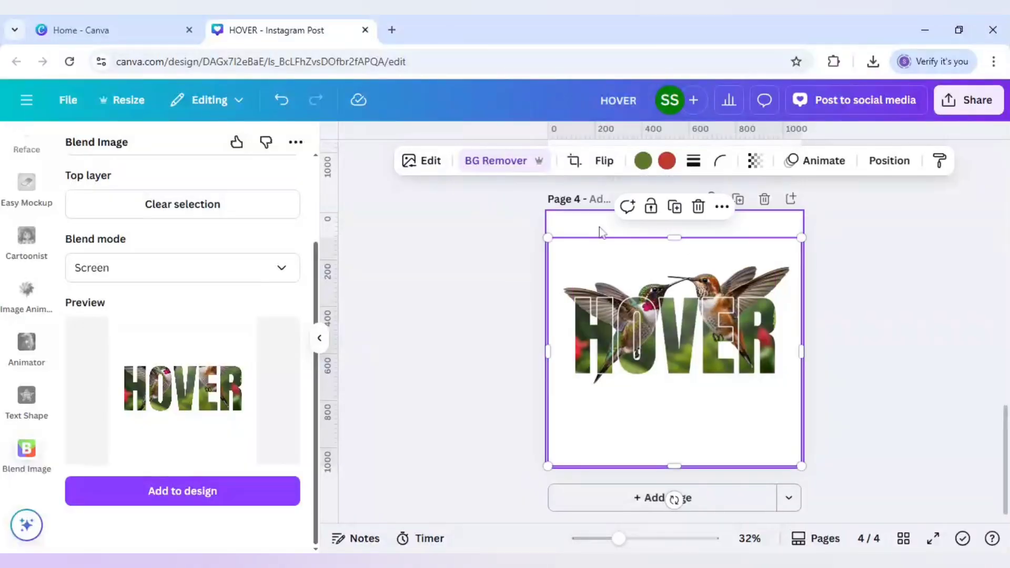
{"action": "left_click", "coordinate": [598, 227]}
{"action": "left_click", "coordinate": [601, 163]}
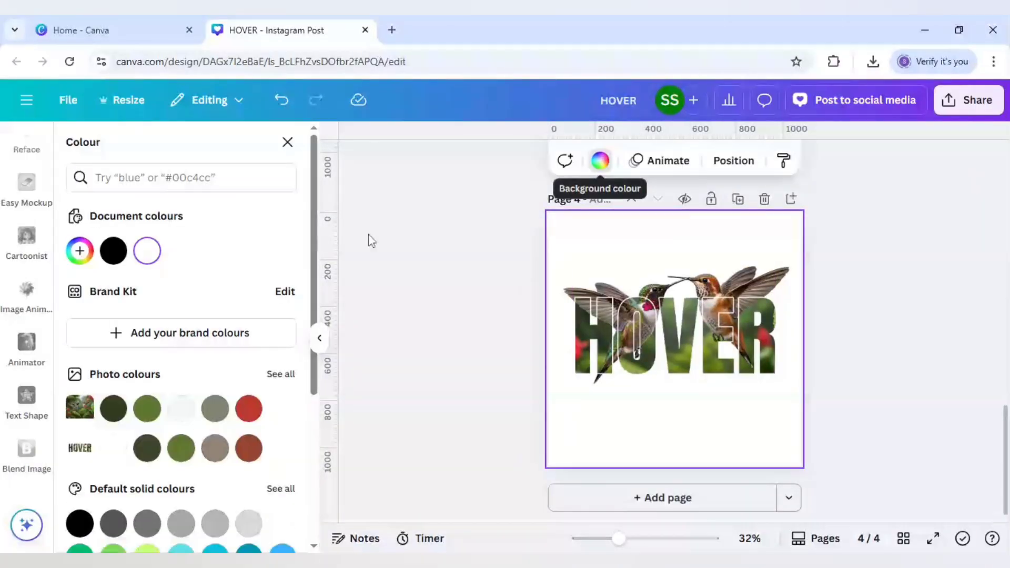
{"action": "scroll", "coordinate": [199, 334], "scroll_direction": "down", "scroll_amount": 3}
{"action": "left_click", "coordinate": [282, 416]}
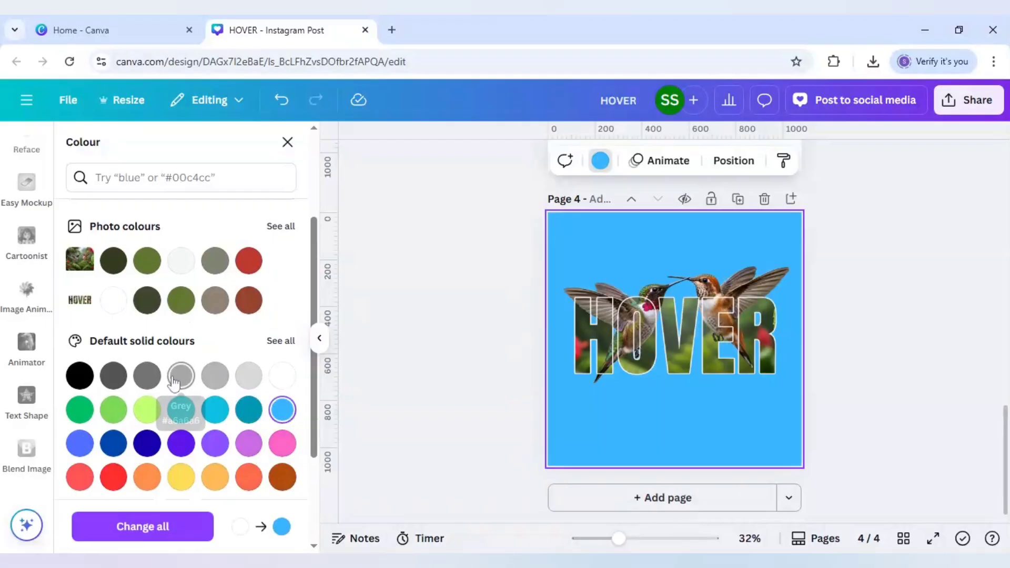
Lighten page 4's background to the custom solid colour #8AD1FA
{"action": "scroll", "coordinate": [195, 367], "scroll_direction": "down", "scroll_amount": 1}
{"action": "scroll", "coordinate": [195, 367], "scroll_direction": "up", "scroll_amount": 4}
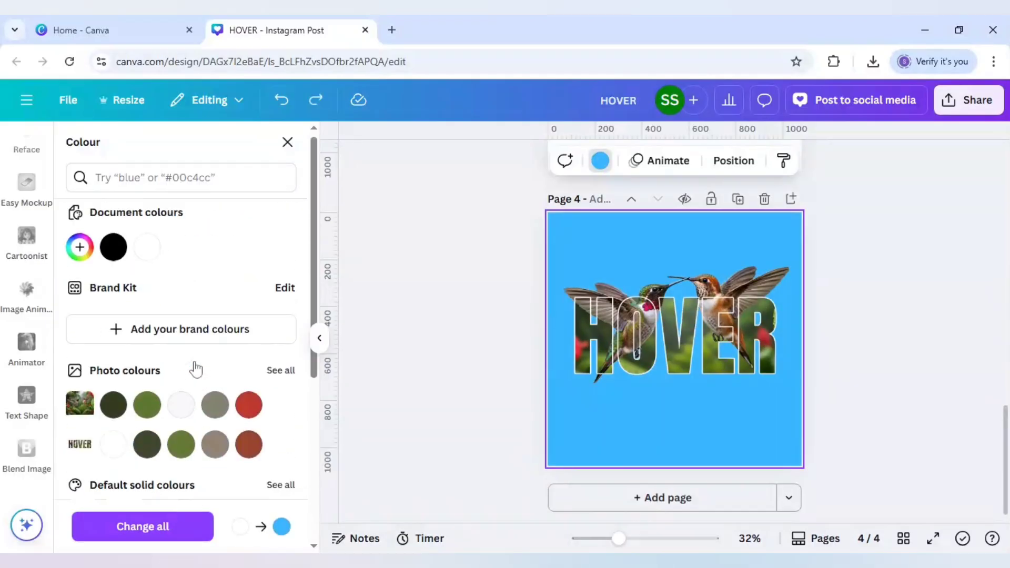
{"action": "left_click", "coordinate": [80, 251]}
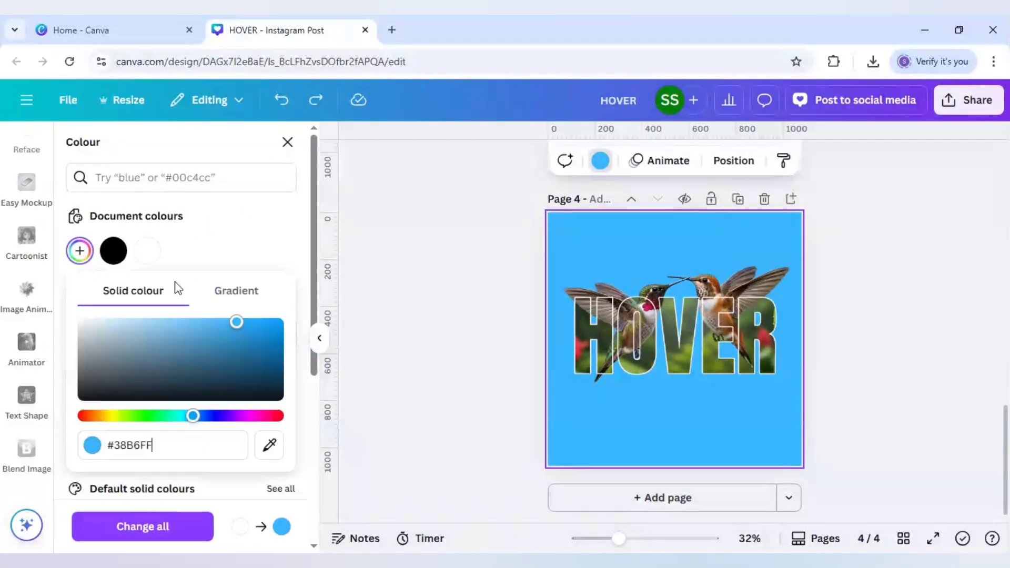
{"action": "left_click", "coordinate": [184, 323]}
{"action": "left_click_drag", "start_coordinate": [183, 323], "coordinate": [170, 323]}
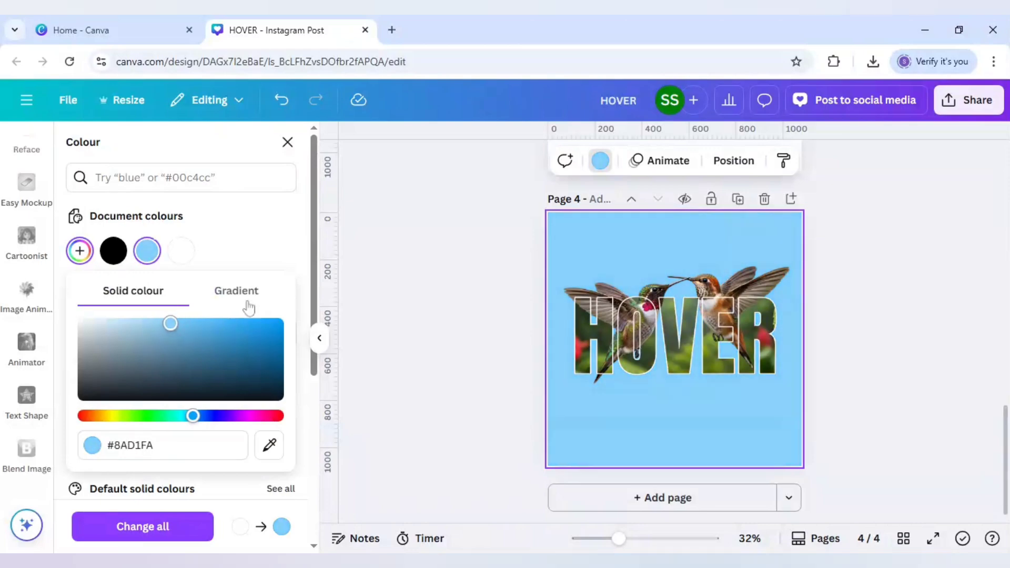
Move the HOVER lettering and the hummingbird cutout together slightly downward to centre them vertically on page 4
{"action": "left_click", "coordinate": [614, 315]}
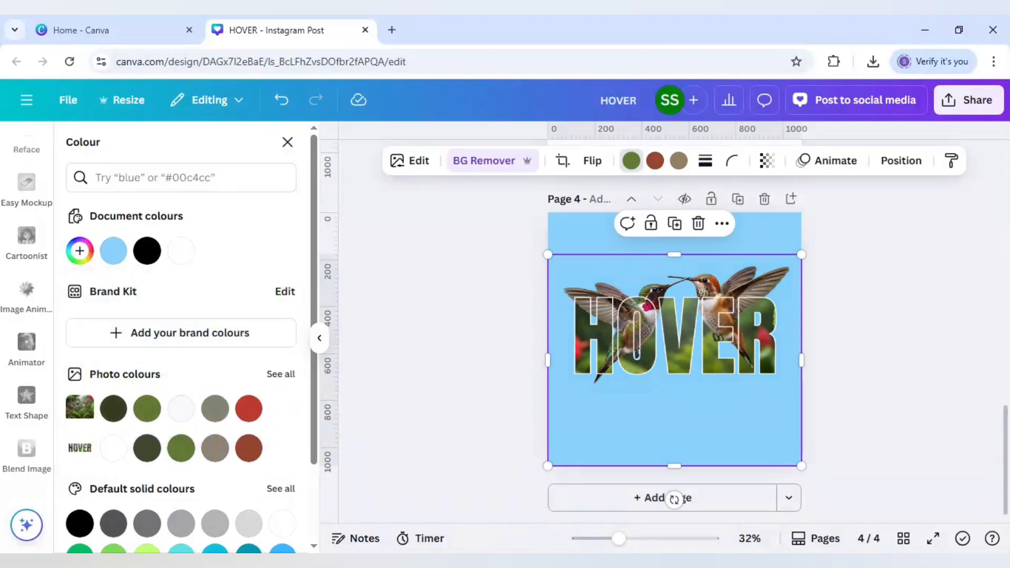
{"action": "key", "text": "ctrl+a"}
{"action": "left_click_drag", "start_coordinate": [626, 318], "coordinate": [625, 337]}
{"action": "left_click", "coordinate": [383, 318]}
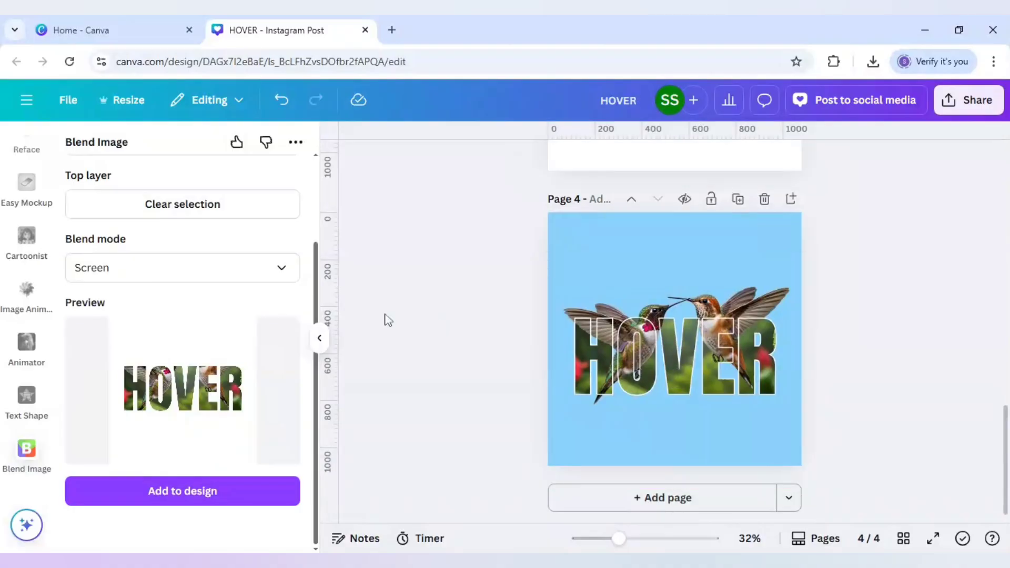
Add a subheading text box to page 4 and replace its placeholder with "LET'S"
{"action": "scroll", "coordinate": [26, 263], "scroll_direction": "up", "scroll_amount": 4}
{"action": "scroll", "coordinate": [47, 267], "scroll_direction": "up", "scroll_amount": 15}
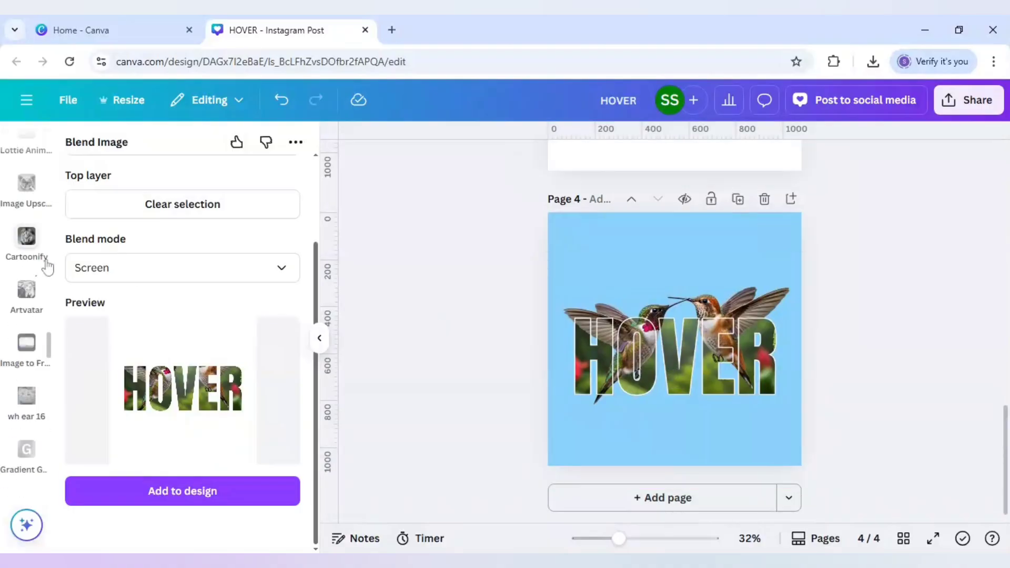
{"action": "scroll", "coordinate": [47, 268], "scroll_direction": "up", "scroll_amount": 6}
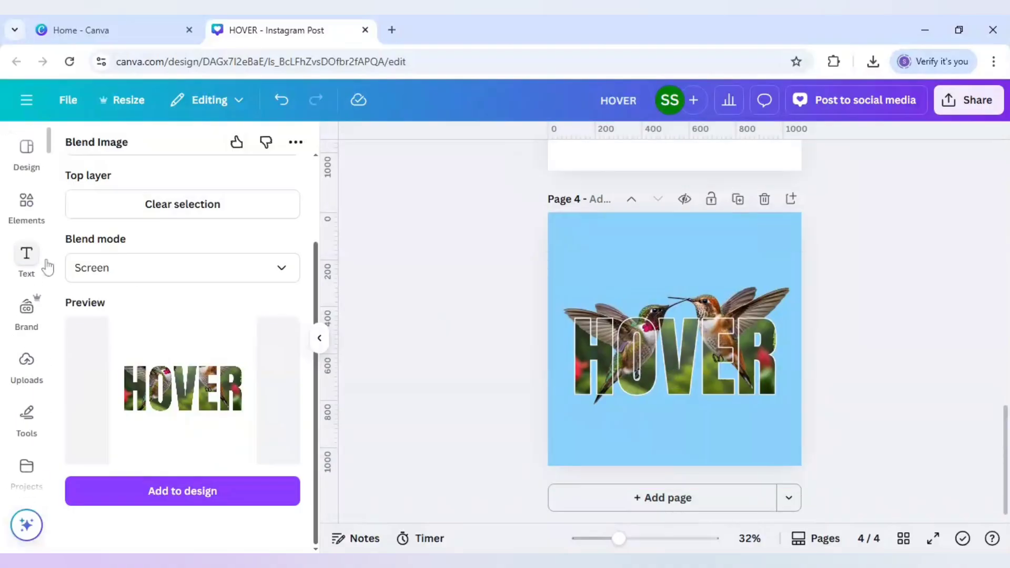
{"action": "left_click", "coordinate": [27, 257]}
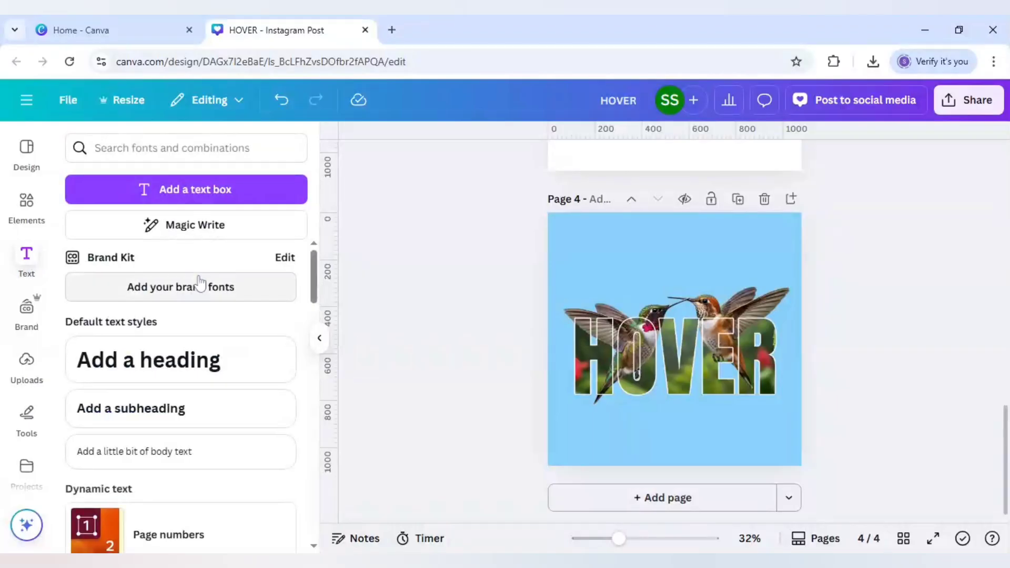
{"action": "left_click", "coordinate": [179, 408]}
{"action": "key", "text": "BackSpace"}
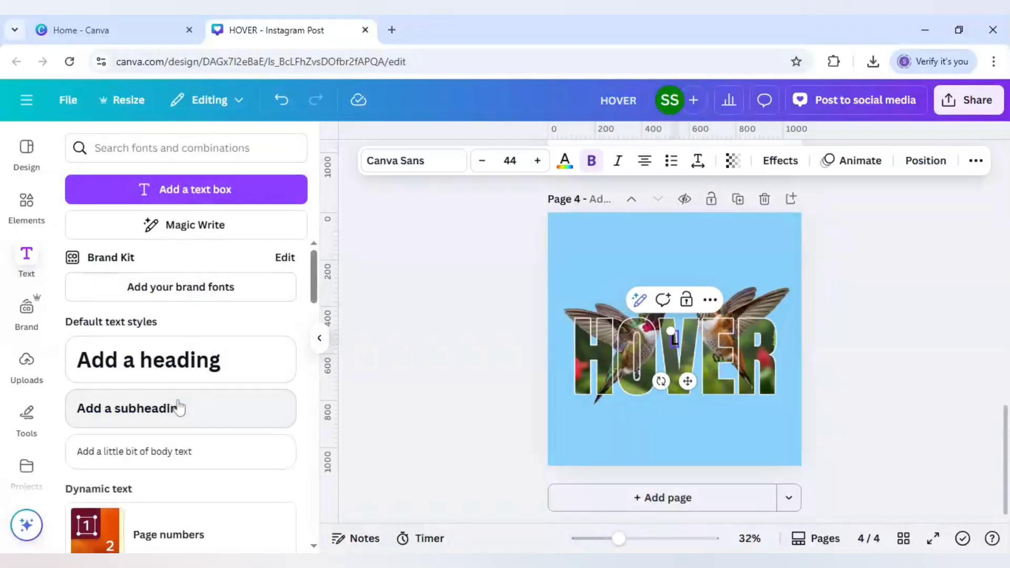
{"action": "type", "text": "LET'S"}
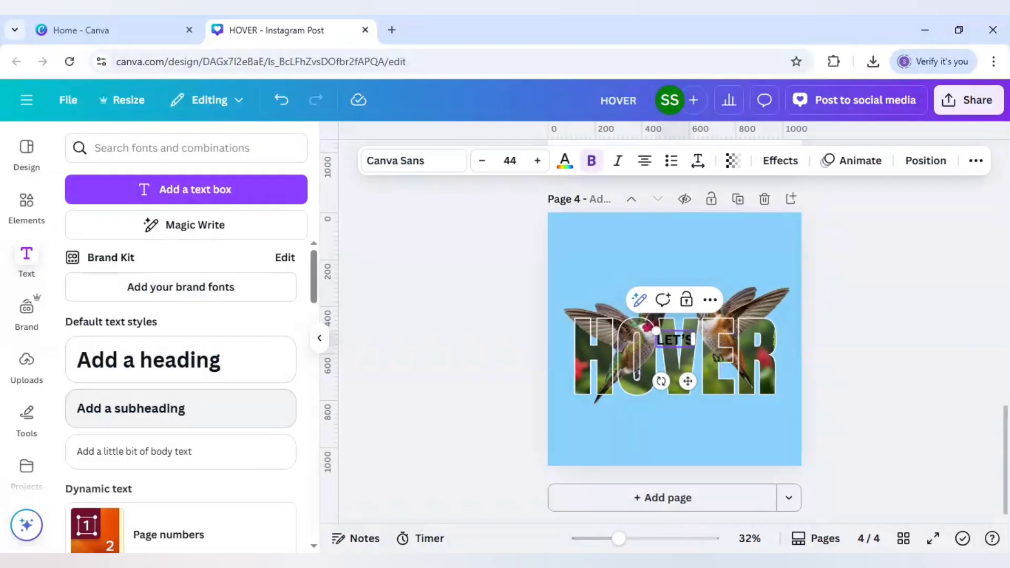
Enlarge the LET'S text to size 79 and centre it horizontally above the hummingbirds
{"action": "left_click_drag", "start_coordinate": [688, 380], "coordinate": [695, 318]}
{"action": "left_click_drag", "start_coordinate": [656, 268], "coordinate": [626, 255]}
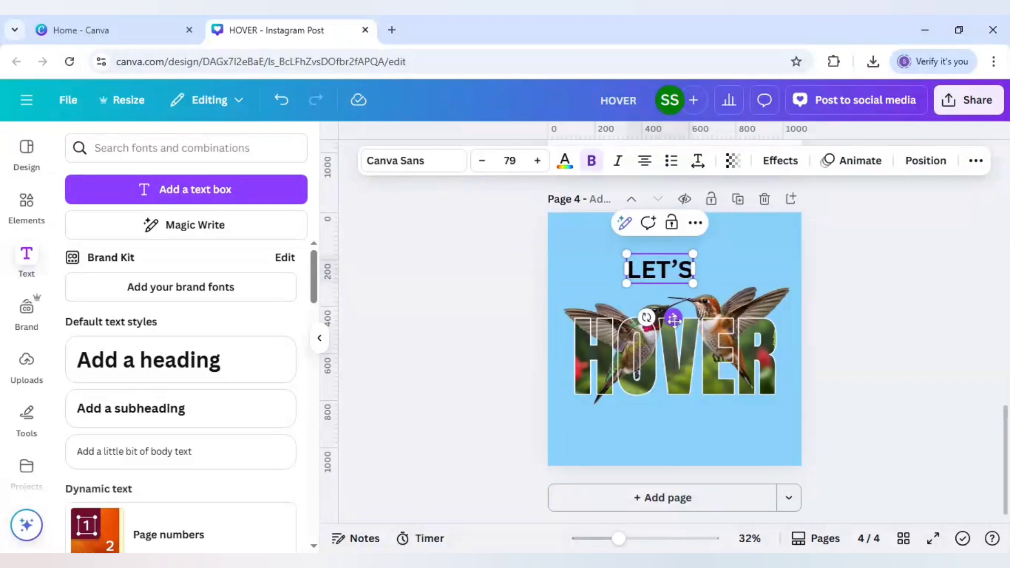
{"action": "left_click_drag", "start_coordinate": [670, 318], "coordinate": [687, 316]}
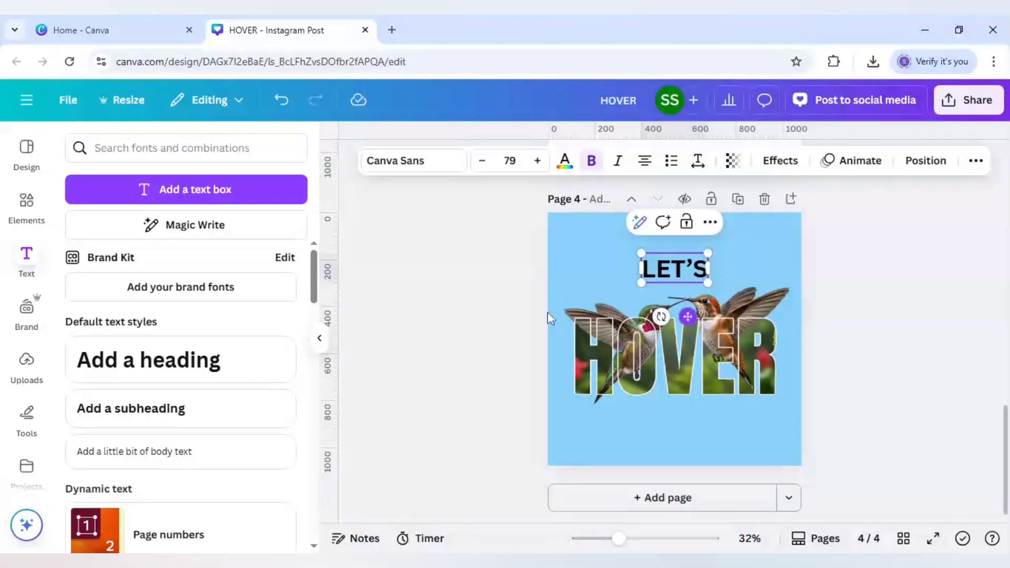
{"action": "left_click", "coordinate": [500, 305]}
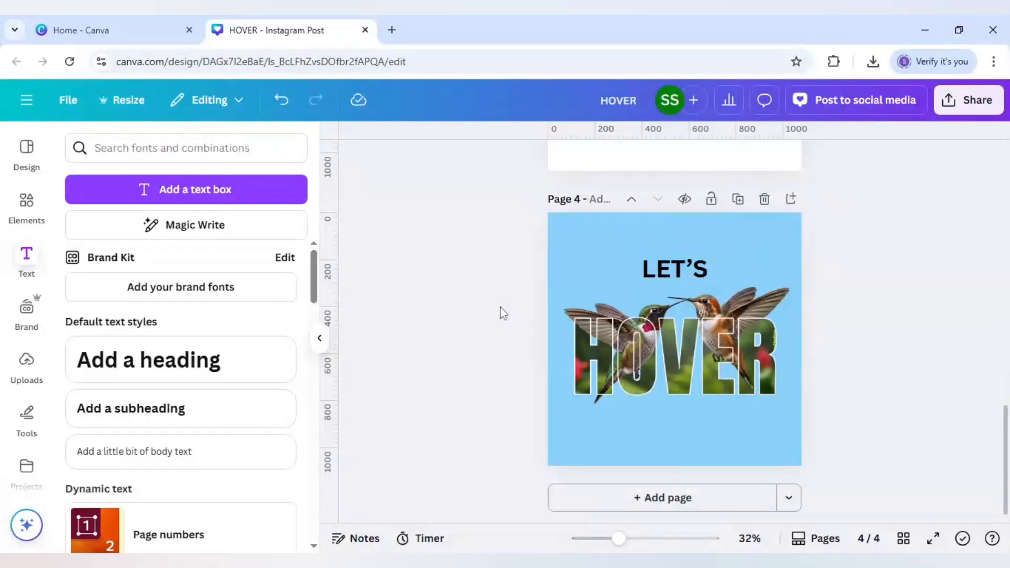